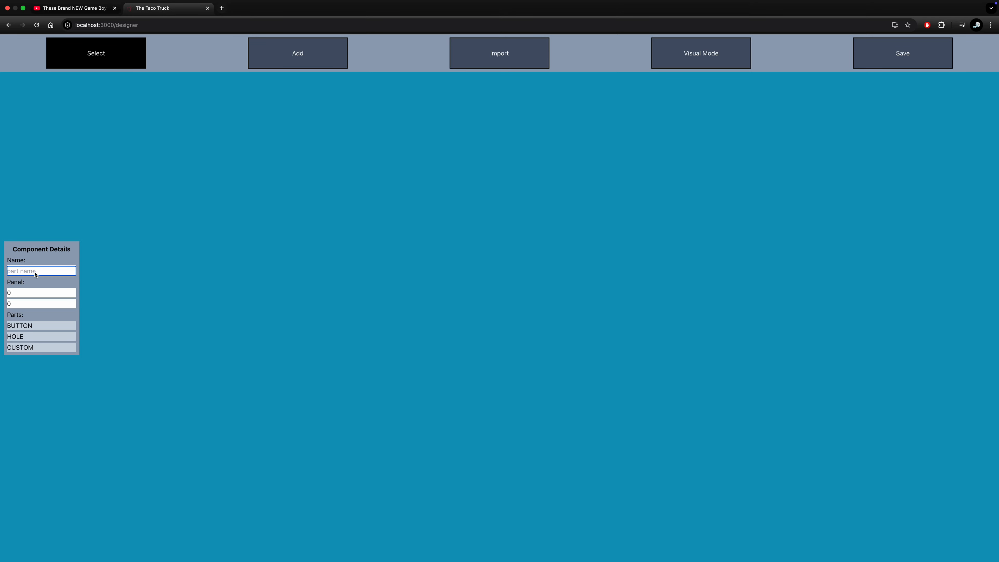
# Name the component CG and set its panel size to 280 by 155
pyautogui.write('CG')
pyautogui.press('Tab')
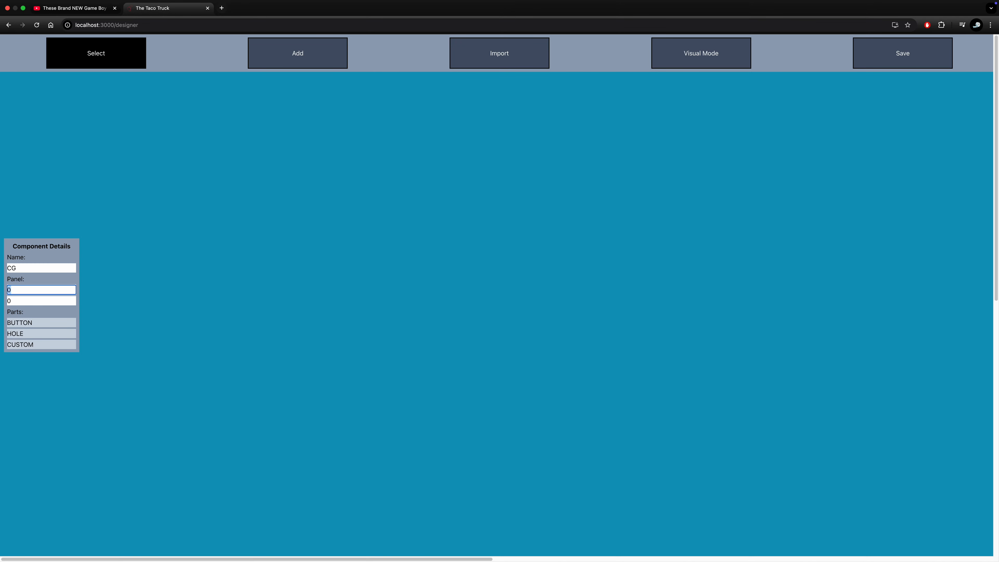
pyautogui.write('28')
pyautogui.press('Tab')
pyautogui.write('155')
pyautogui.press('super+l')
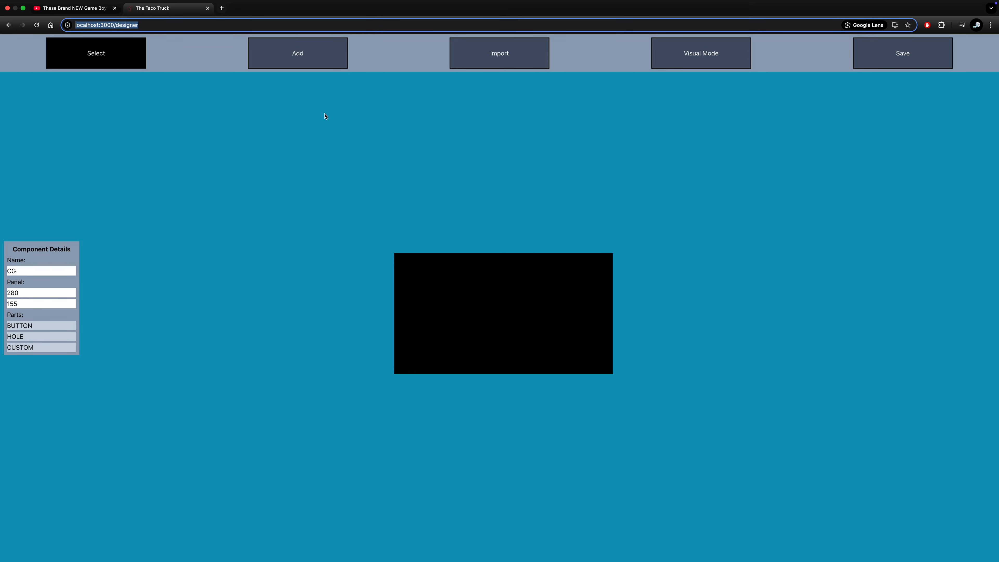
# Add six M6 holes to the panel, one near each corner and one midway along the upper and lower edges
pyautogui.click(300, 58)
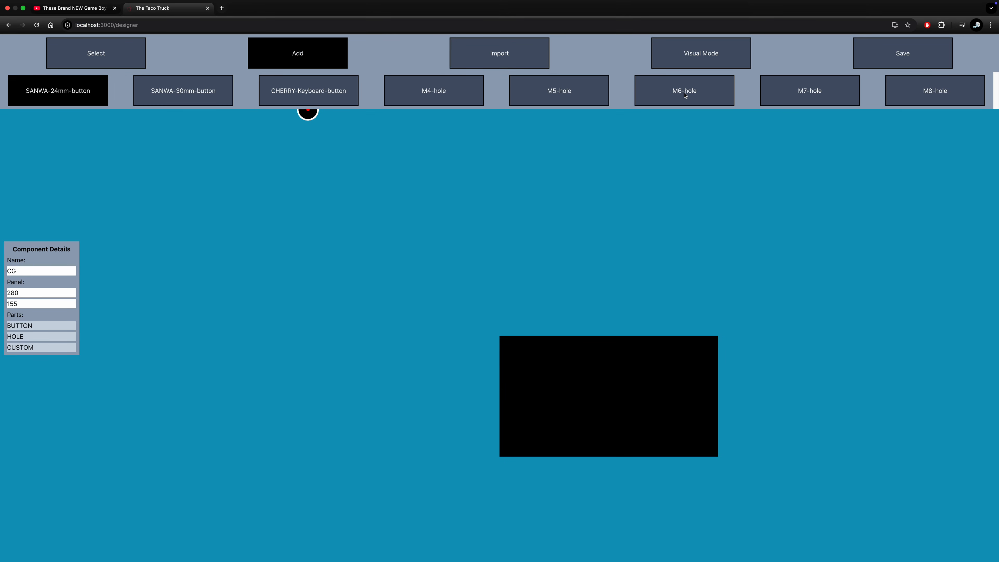
pyautogui.click(686, 94)
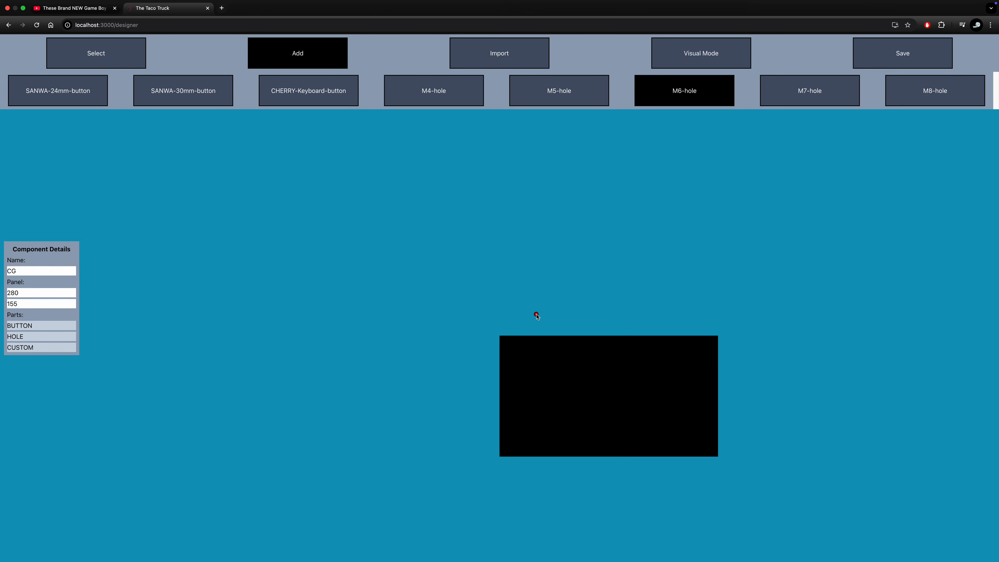
pyautogui.click(506, 344)
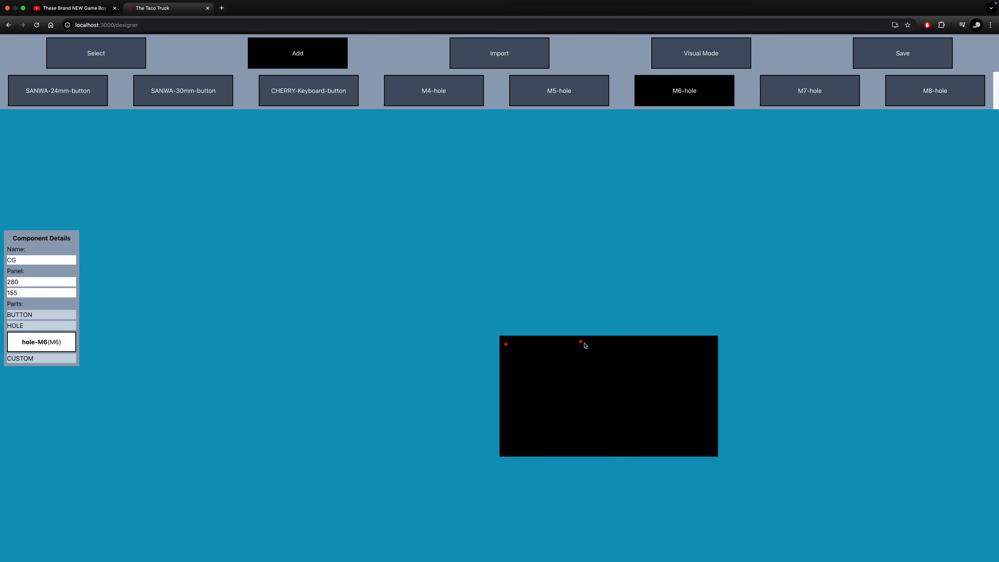
pyautogui.click(608, 341)
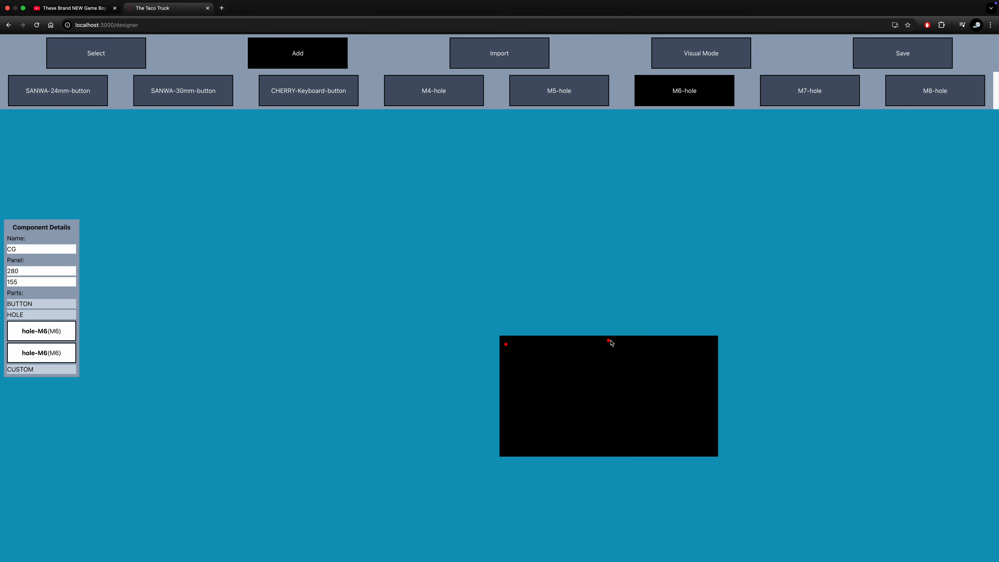
pyautogui.click(712, 345)
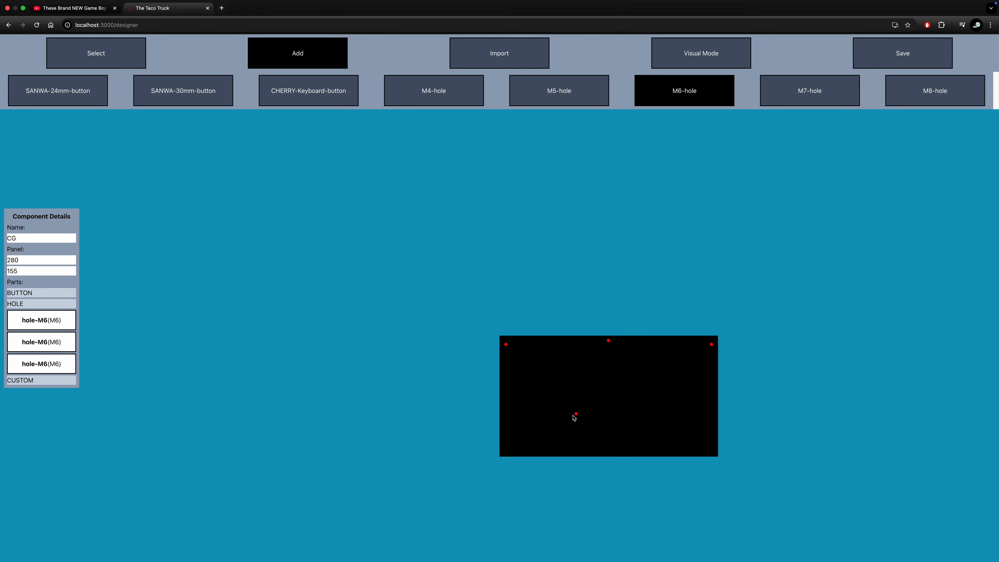
pyautogui.click(505, 449)
pyautogui.click(614, 454)
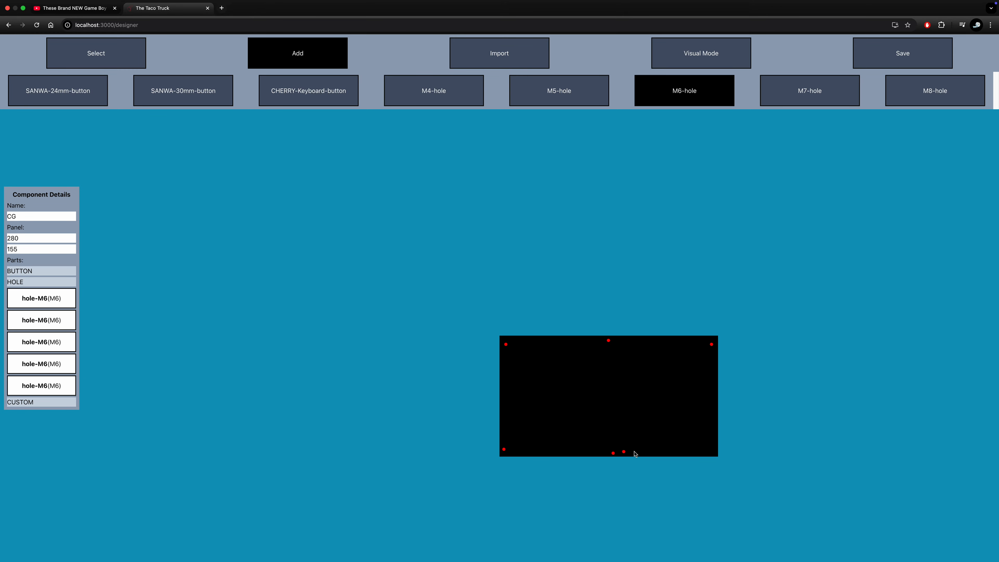
pyautogui.click(712, 449)
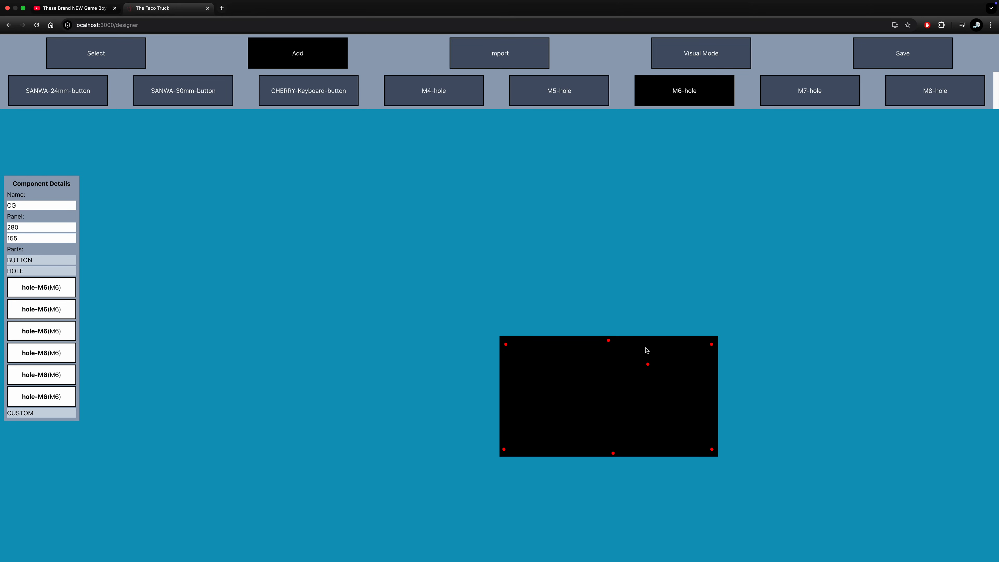
# Select the upper-left M6 hole and set its x and y to 0
pyautogui.click(96, 53)
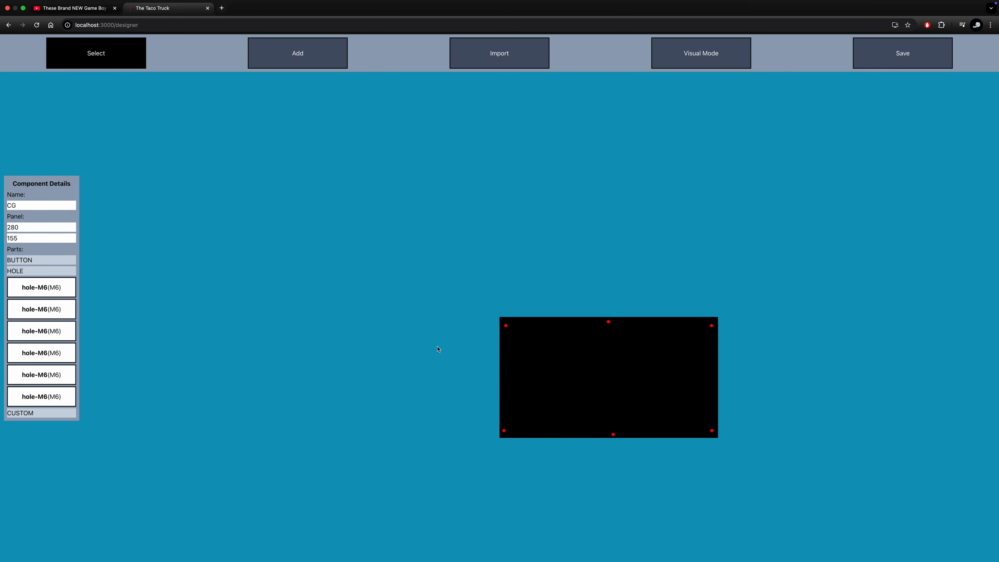
pyautogui.click(39, 288)
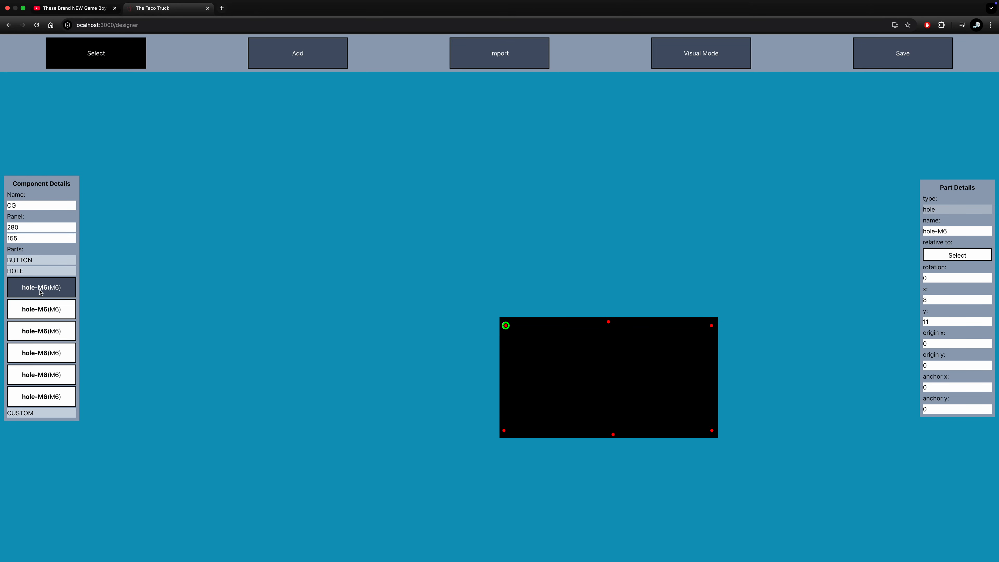
pyautogui.click(931, 301)
pyautogui.press('BackSpace')
pyautogui.write('0')
pyautogui.click(932, 323)
pyautogui.press('BackSpace')
pyautogui.press('BackSpace')
pyautogui.write('0')
pyautogui.click(936, 340)
# Set the upper-left hole's x and y to 15
pyautogui.doubleClick(931, 302)
pyautogui.write('15')
pyautogui.doubleClick(935, 322)
pyautogui.write('15')
# Set the upper-middle hole's x and y to 0 and its origin x to 0.5
pyautogui.click(608, 322)
pyautogui.click(941, 301)
pyautogui.doubleClick(941, 301)
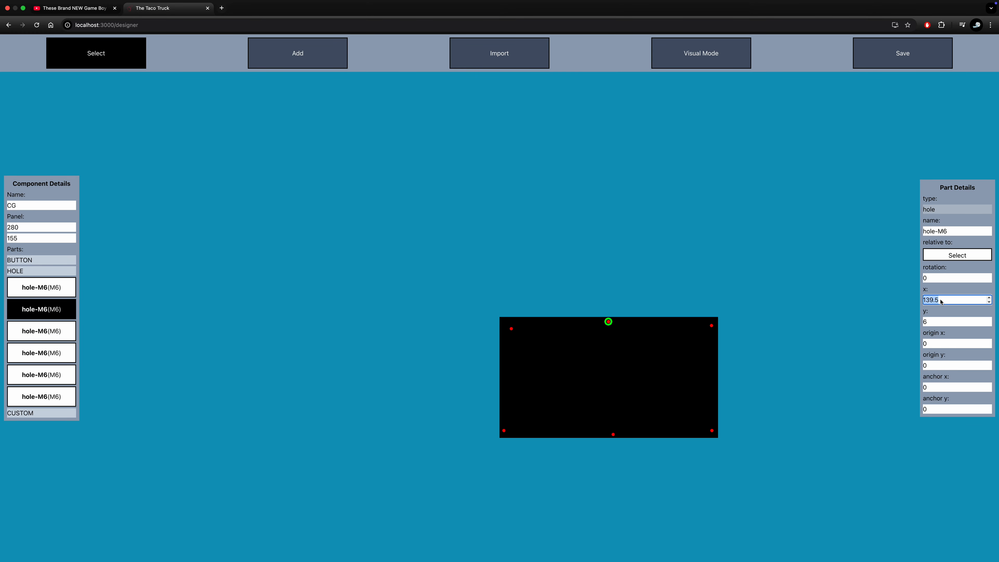
pyautogui.write('0')
pyautogui.click(930, 322)
pyautogui.doubleClick(931, 322)
pyautogui.write('0')
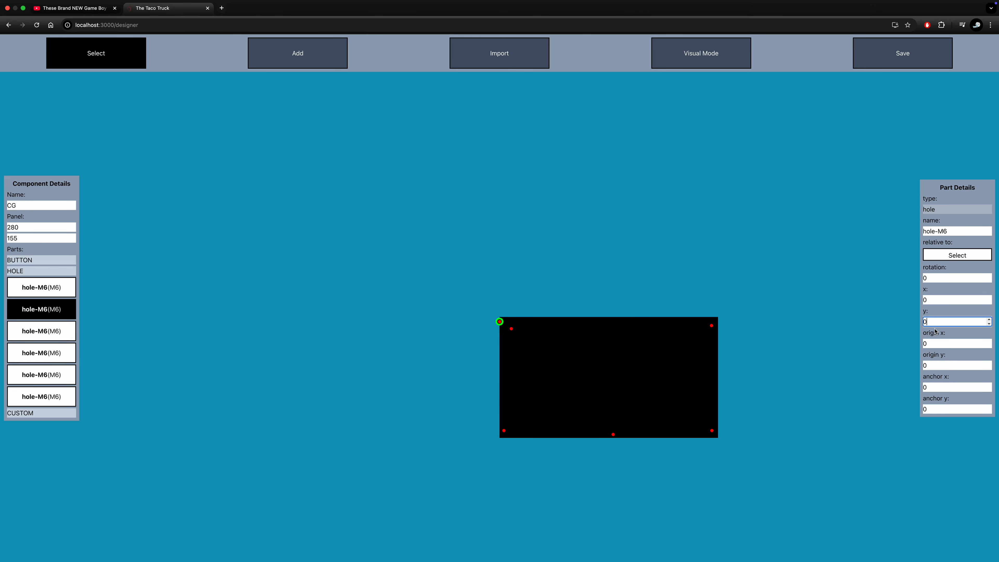
pyautogui.click(932, 345)
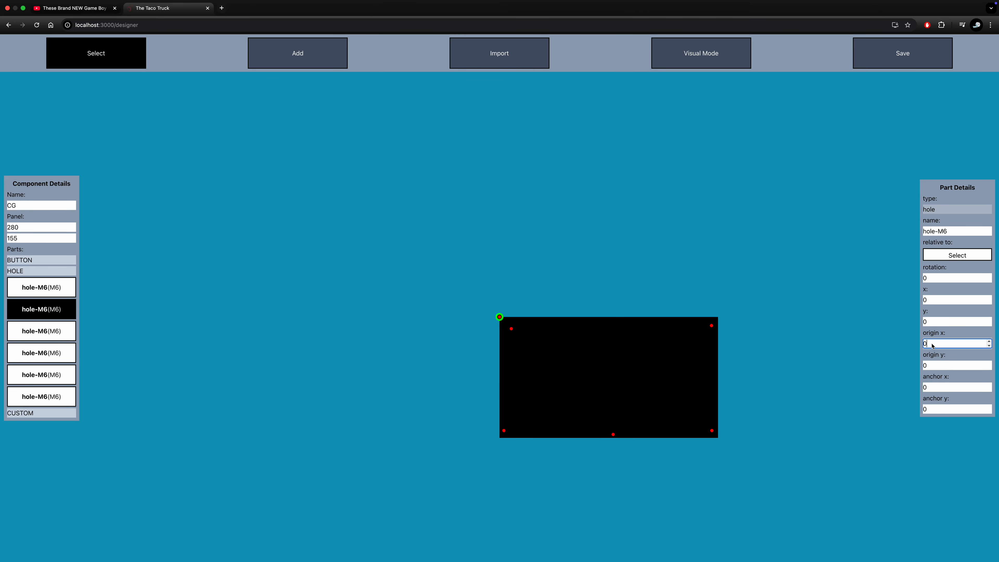
pyautogui.write('.5')
# Try a y of 15 for the upper-middle hole, and settle on 6
pyautogui.doubleClick(936, 323)
pyautogui.write('15')
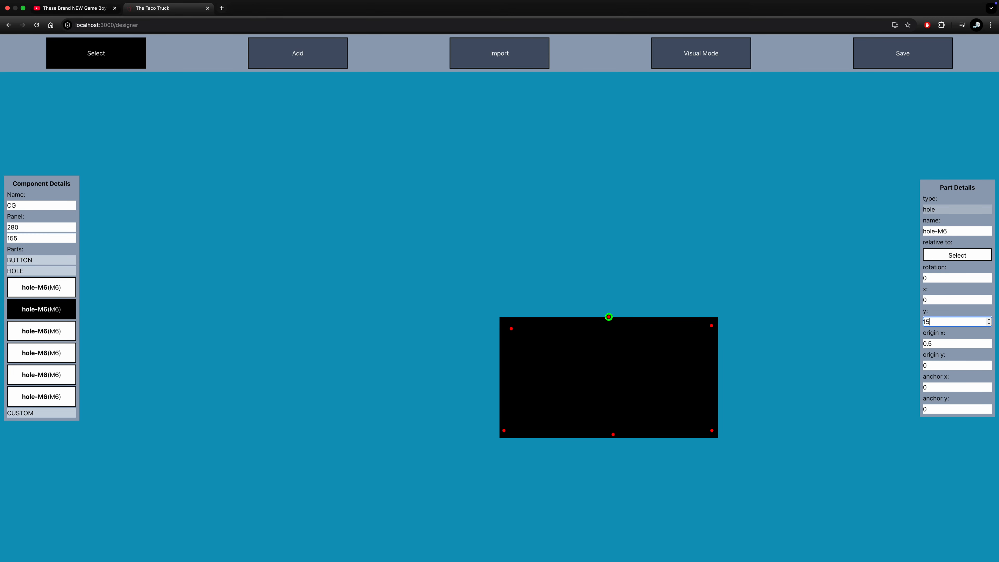
pyautogui.press('Return')
pyautogui.doubleClick(936, 323)
pyautogui.write('6')
pyautogui.press('Return')
# Set the upper-right hole's x and y to 0 and its origin x to 1
pyautogui.click(711, 326)
pyautogui.doubleClick(939, 301)
pyautogui.write('0')
pyautogui.click(942, 325)
pyautogui.write('0')
pyautogui.click(940, 344)
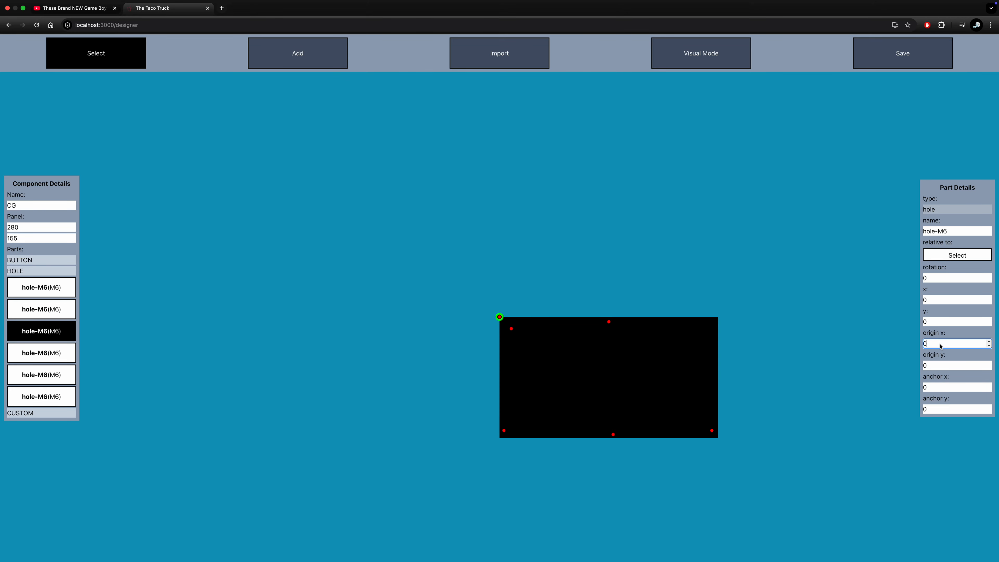
pyautogui.doubleClick(940, 346)
pyautogui.write('1')
# Offset the upper-right hole from its corner with x -15 and y 15
pyautogui.click(935, 301)
pyautogui.write('-')
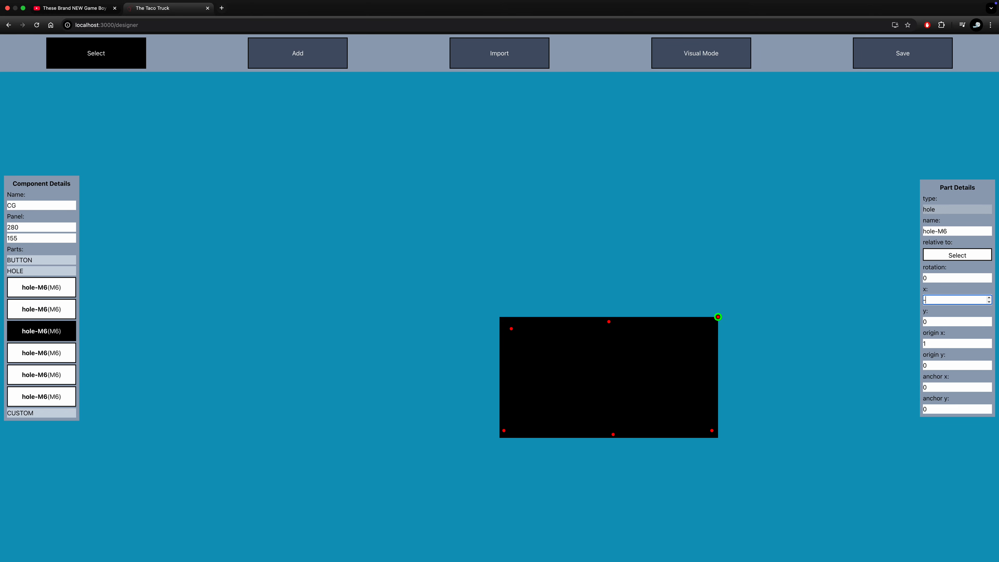
pyautogui.write('15')
pyautogui.click(942, 323)
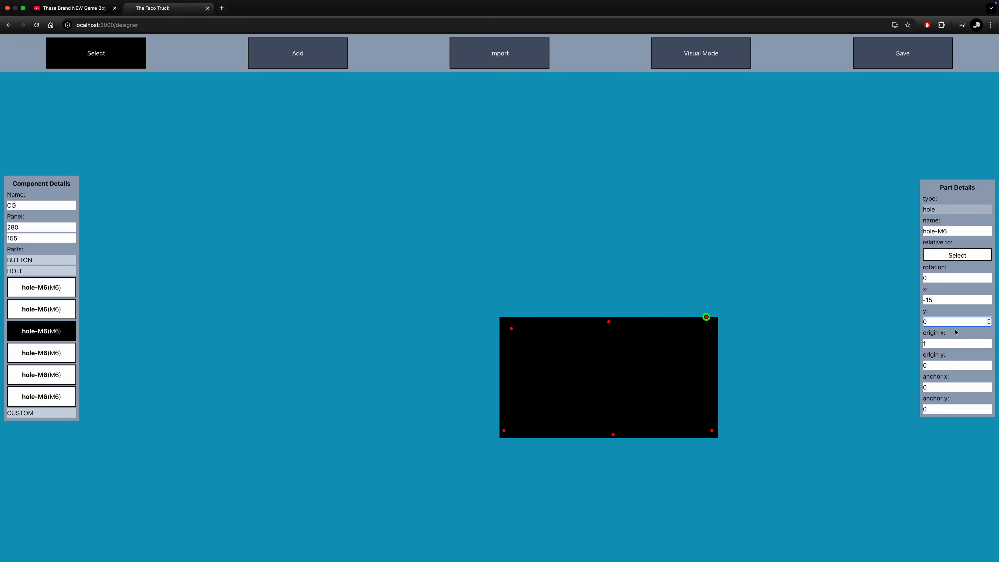
pyautogui.doubleClick(933, 323)
pyautogui.write('15')
# Set the lower-left hole's x and y to 0 and its origin y to 1
pyautogui.click(505, 430)
pyautogui.click(941, 300)
pyautogui.doubleClick(941, 300)
pyautogui.write('0')
pyautogui.click(939, 322)
pyautogui.doubleClick(939, 322)
pyautogui.write('0')
pyautogui.click(935, 344)
pyautogui.doubleClick(936, 344)
pyautogui.doubleClick(934, 366)
pyautogui.write('1')
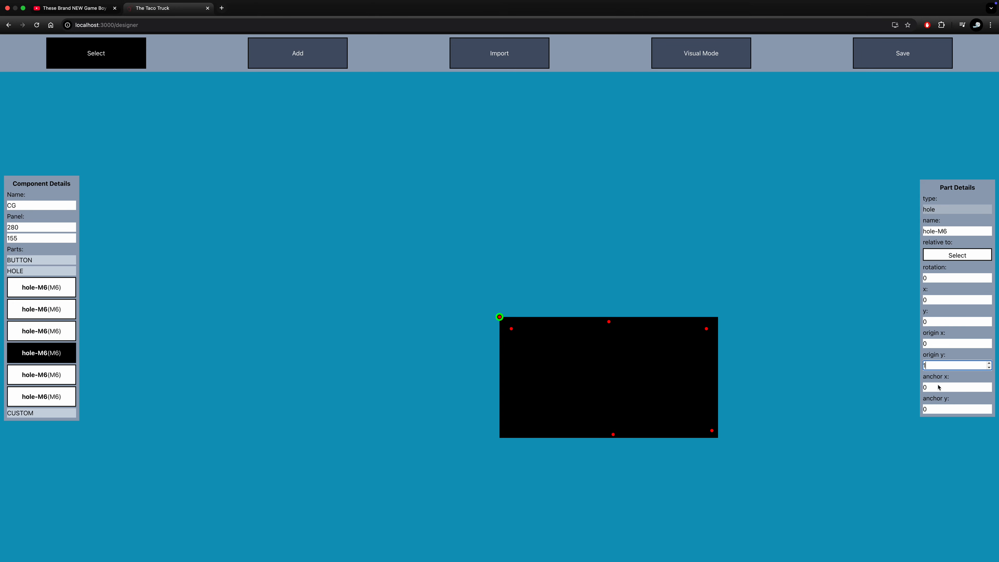
# Offset the lower-left hole from its corner with y -15 and x 15
pyautogui.click(933, 322)
pyautogui.doubleClick(934, 322)
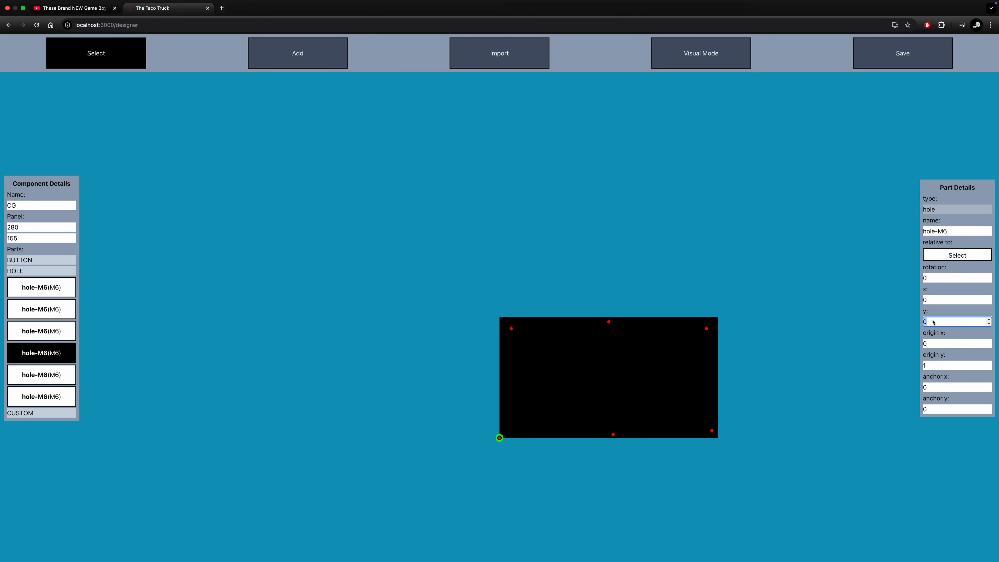
pyautogui.write('-15')
pyautogui.doubleClick(935, 300)
pyautogui.write('15')
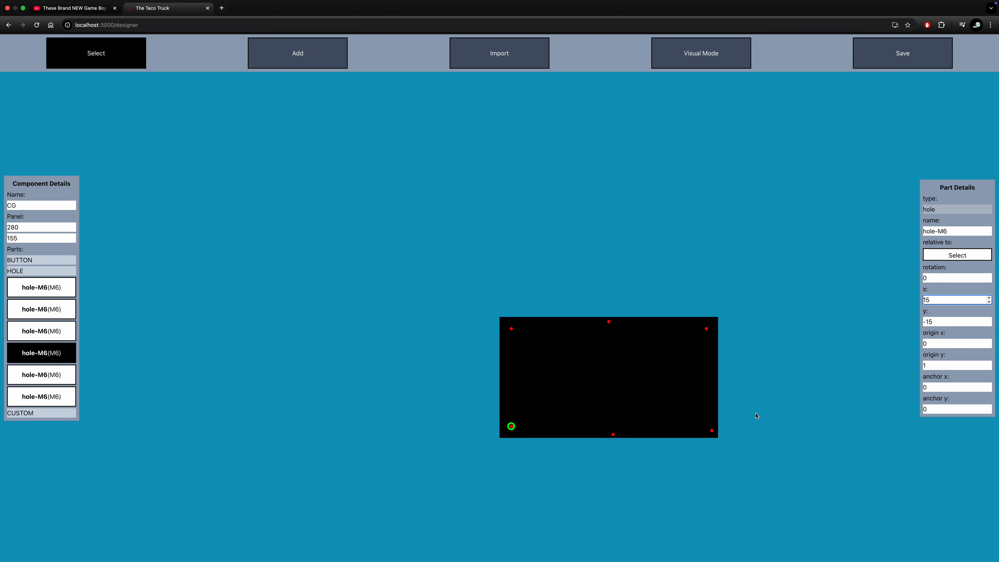
# Set the lower-middle hole's origin x to 0.5, origin y to 1 and x to 0
pyautogui.click(614, 434)
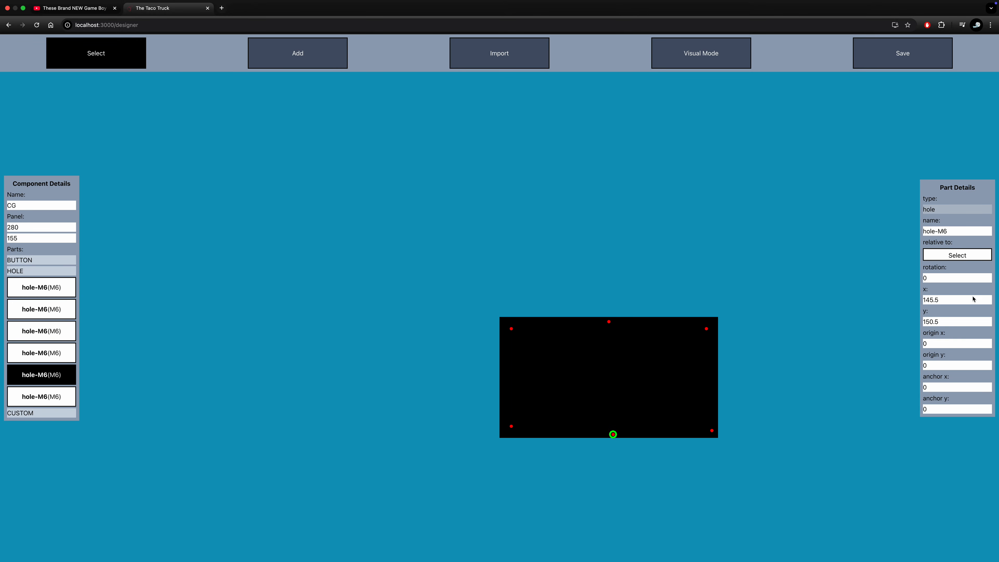
pyautogui.click(938, 344)
pyautogui.write('.5')
pyautogui.click(936, 366)
pyautogui.press('BackSpace')
pyautogui.write('1')
pyautogui.click(936, 388)
pyautogui.click(943, 303)
pyautogui.doubleClick(943, 302)
pyautogui.write('-')
# Try a y of -15 for the lower-middle hole, and settle on -6
pyautogui.moveTo(924, 322); pyautogui.dragTo(937, 323)
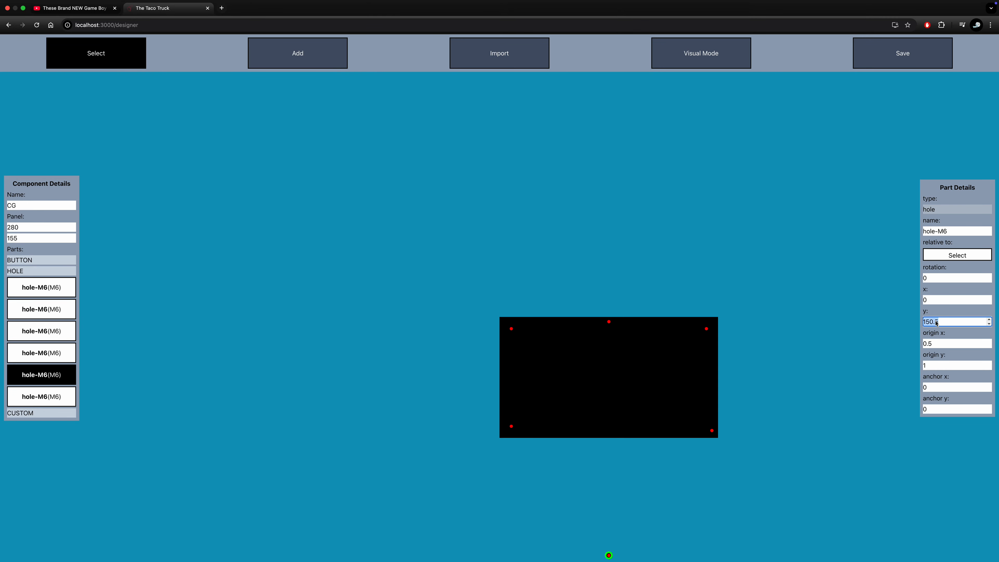
pyautogui.write('-15')
pyautogui.doubleClick(929, 322)
pyautogui.write('6')
# Select the lower-right hole and set its x and y to 0
pyautogui.click(712, 431)
pyautogui.click(930, 300)
pyautogui.doubleClick(930, 300)
pyautogui.write('0')
pyautogui.click(942, 325)
pyautogui.doubleClick(943, 325)
pyautogui.write('0')
# Set the lower-right hole's origin x and origin y to 1
pyautogui.click(935, 344)
pyautogui.doubleClick(935, 344)
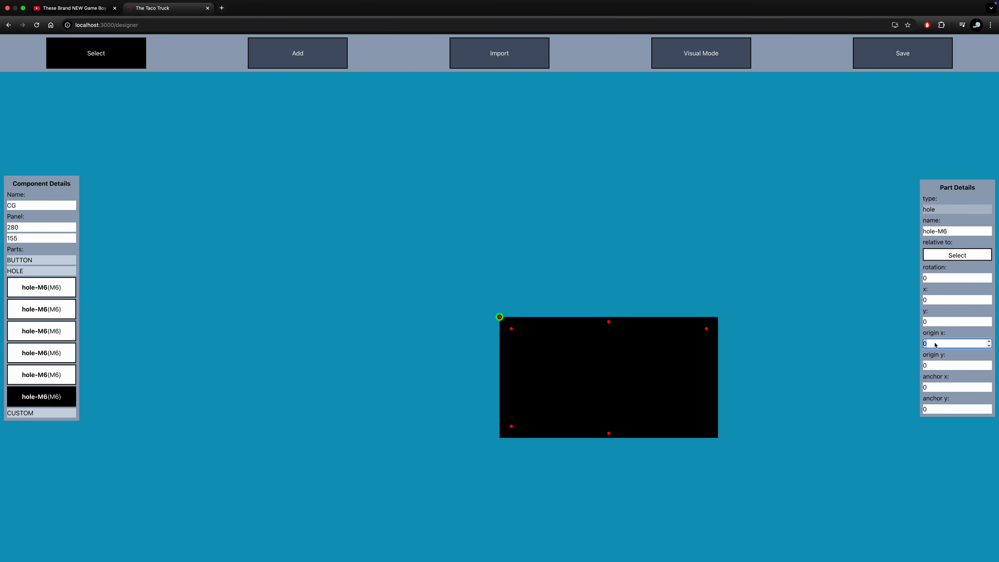
pyautogui.write('1')
pyautogui.click(938, 365)
pyautogui.doubleClick(938, 365)
pyautogui.write('1')
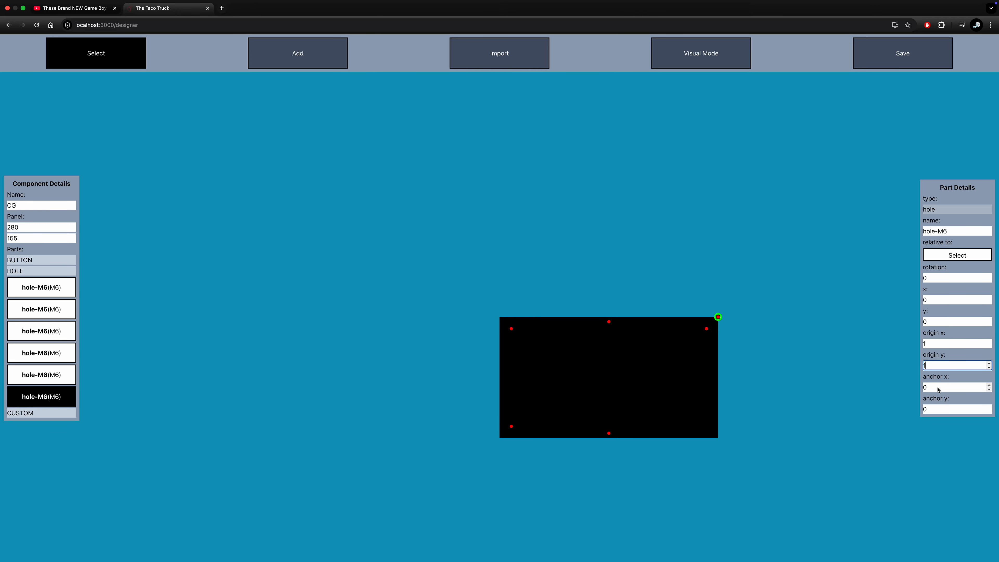
# Offset the lower-right hole from its corner with x -15 and y -15
pyautogui.doubleClick(935, 300)
pyautogui.write('-15')
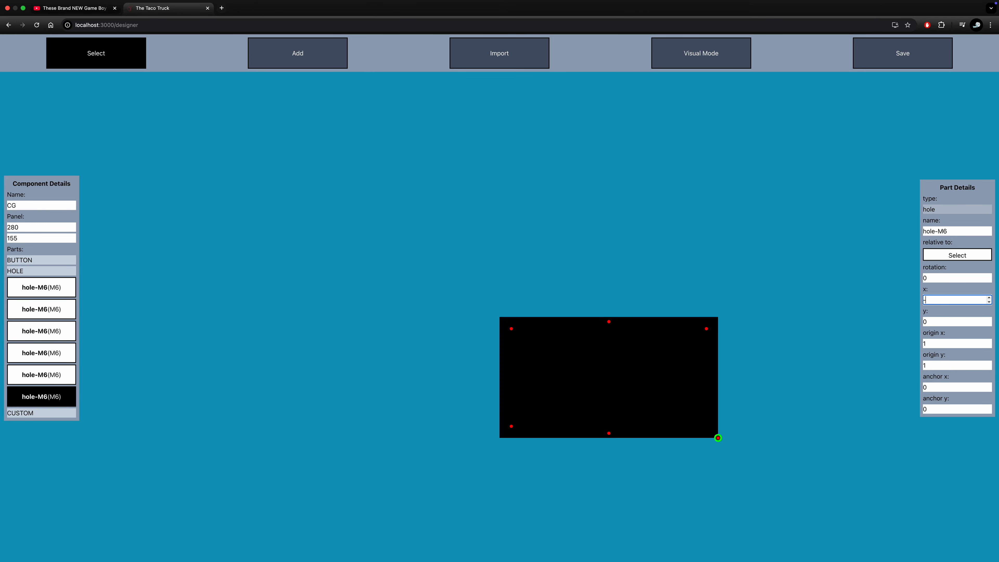
pyautogui.click(934, 321)
pyautogui.doubleClick(935, 322)
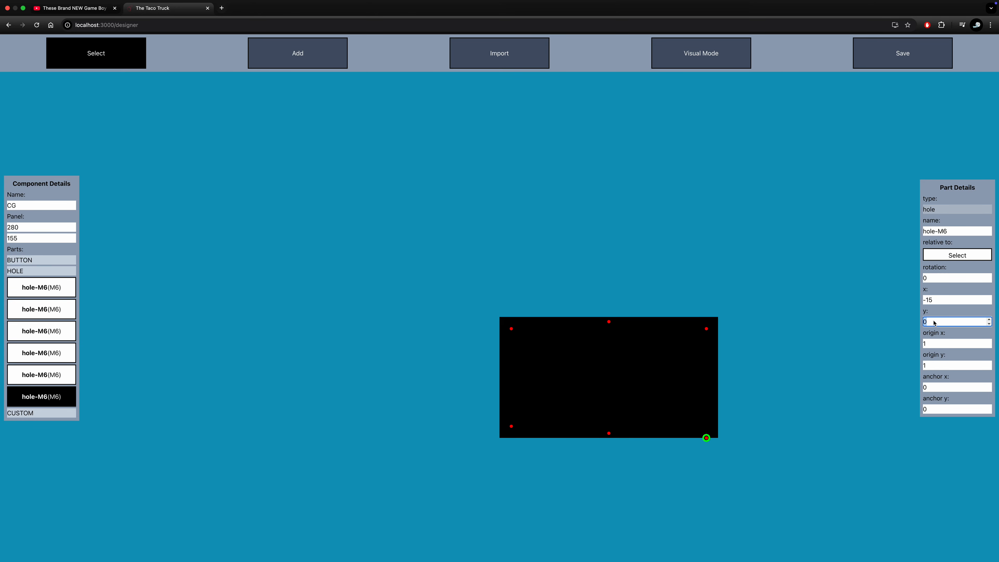
pyautogui.write('-15')
pyautogui.press('Return')
# Save the component as a Panel Design named CG-new
pyautogui.click(903, 55)
pyautogui.doubleClick(480, 291)
pyautogui.write('CG')
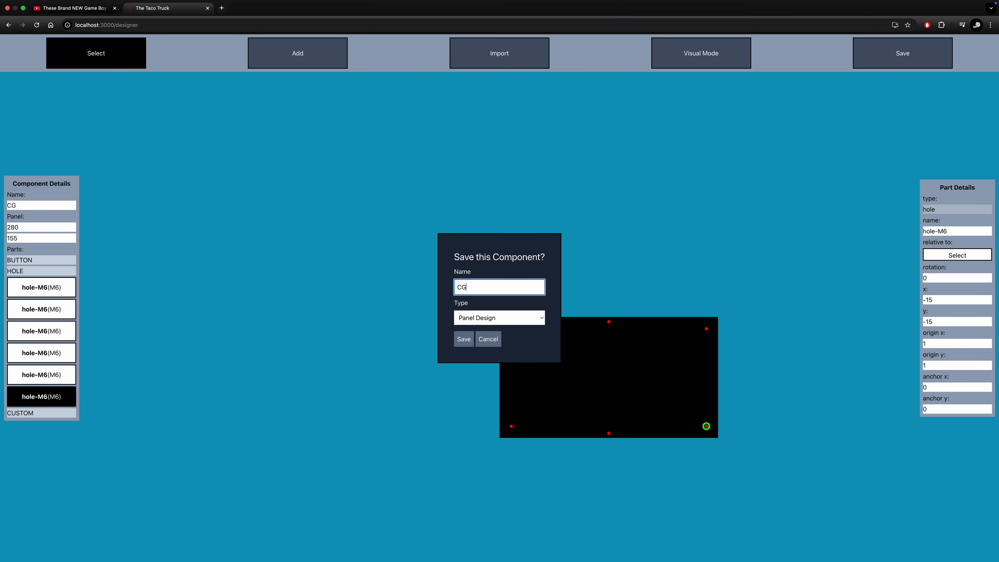
pyautogui.write('-new')
pyautogui.click(468, 340)
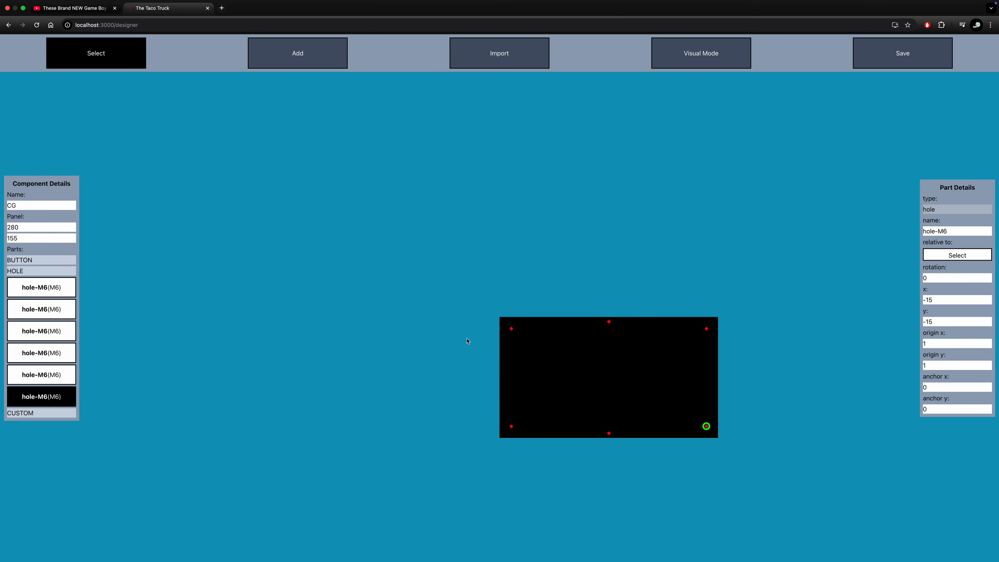
# Nudge the lower-right hole to x -16 and set its y to -15
pyautogui.press('Left')
pyautogui.press('Down')
pyautogui.moveTo(937, 322); pyautogui.dragTo(930, 322)
pyautogui.write('5')
# Preview the panel as an SVG outline and return to the editable canvas
pyautogui.click(703, 59)
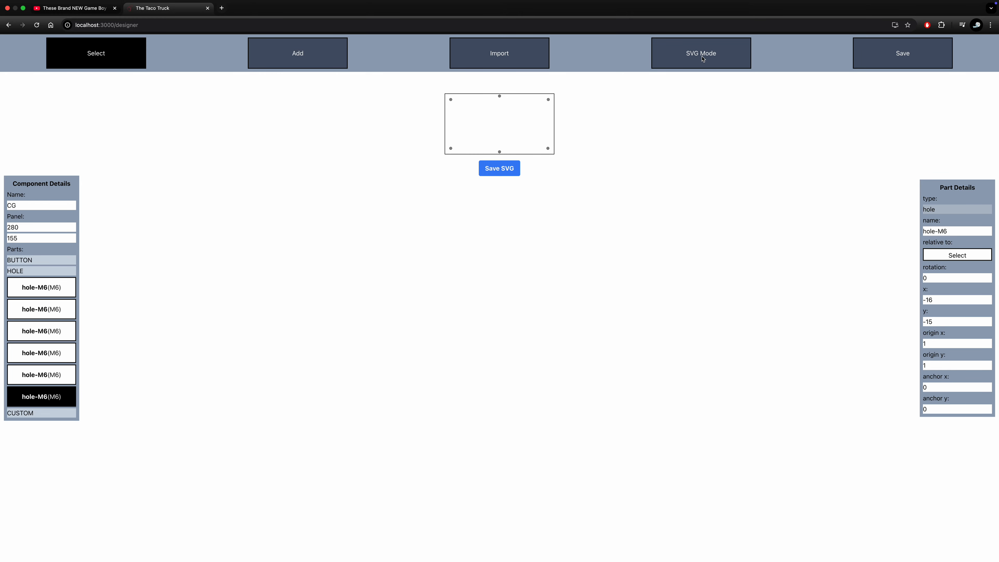
pyautogui.click(703, 59)
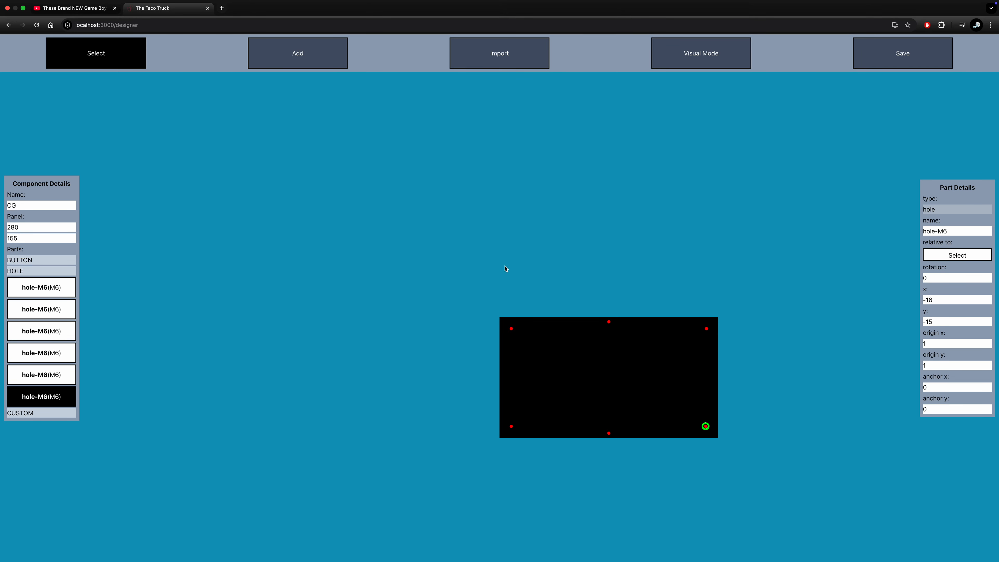
# Go to the project manager and open the saved CG-new panel for editing
pyautogui.click(9, 26)
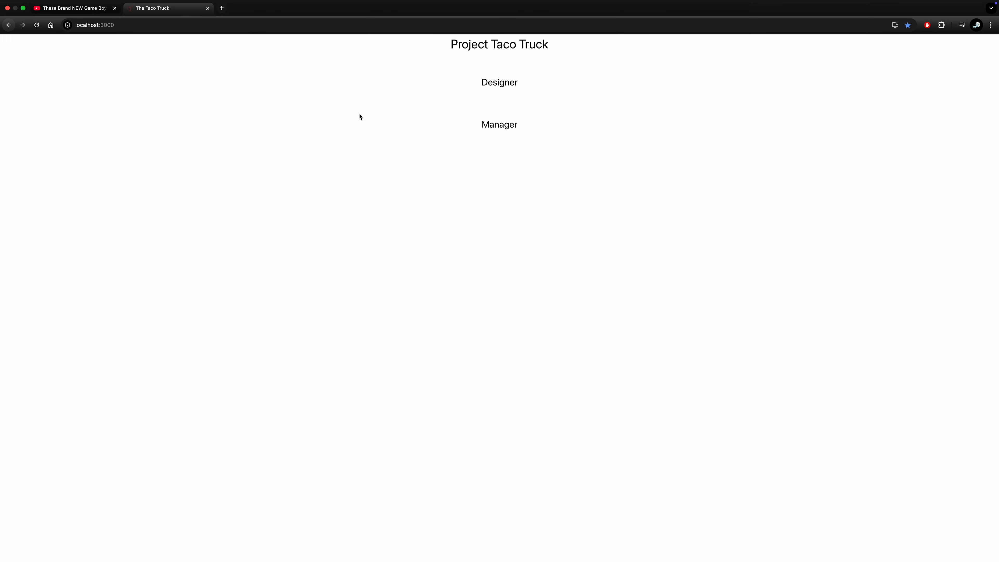
pyautogui.click(498, 125)
pyautogui.scroll(-10, 535, 207)
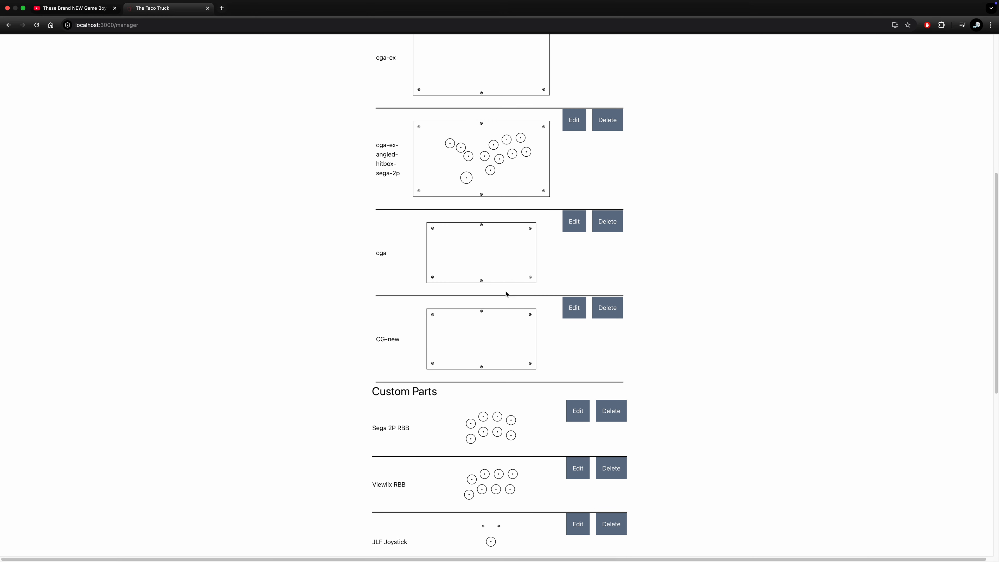
pyautogui.click(575, 310)
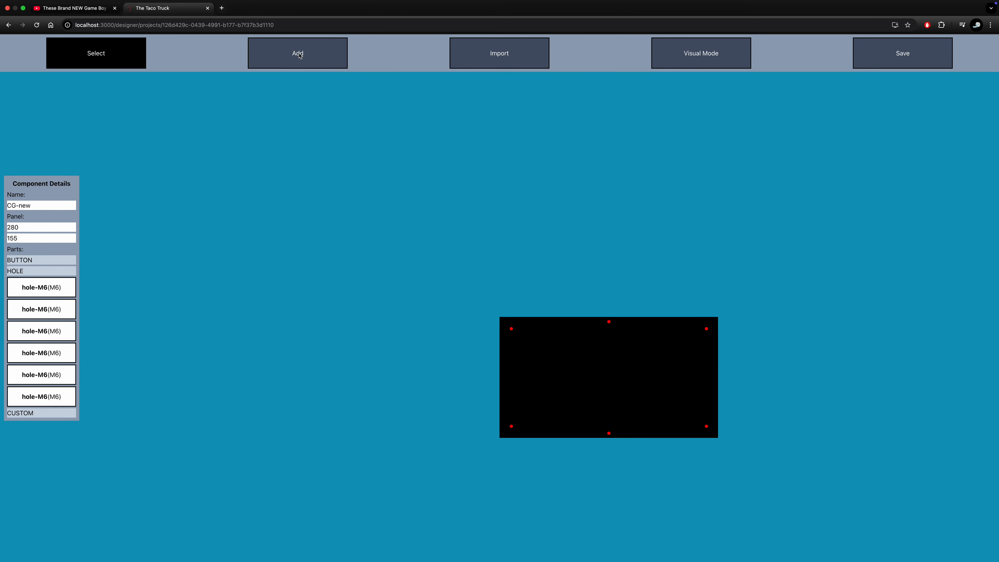
# Import the Sega 2P RBB and JLF Joystick custom parts into the panel
pyautogui.click(512, 54)
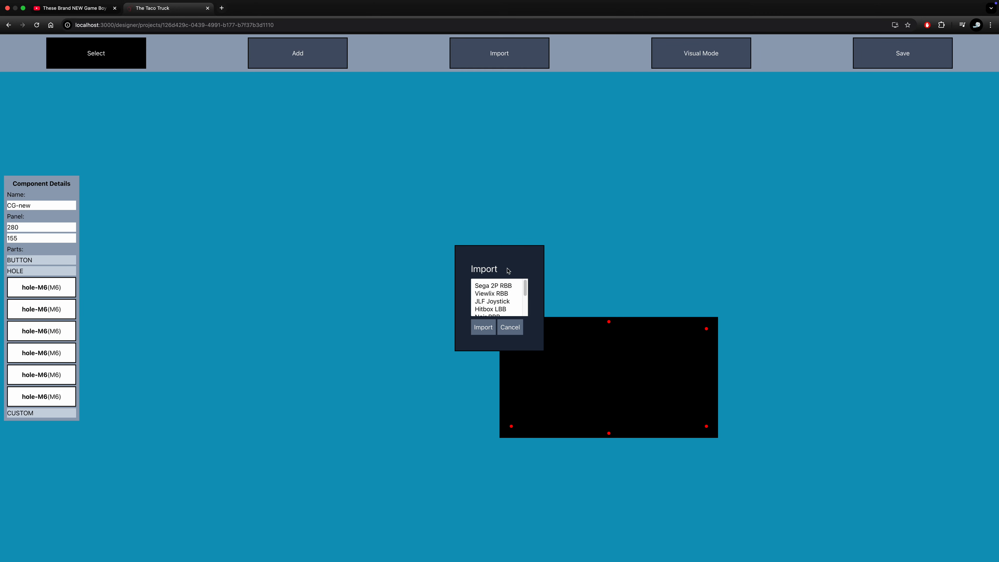
pyautogui.scroll(-2, 495, 298)
pyautogui.scroll(2, 499, 294)
pyautogui.click(496, 287)
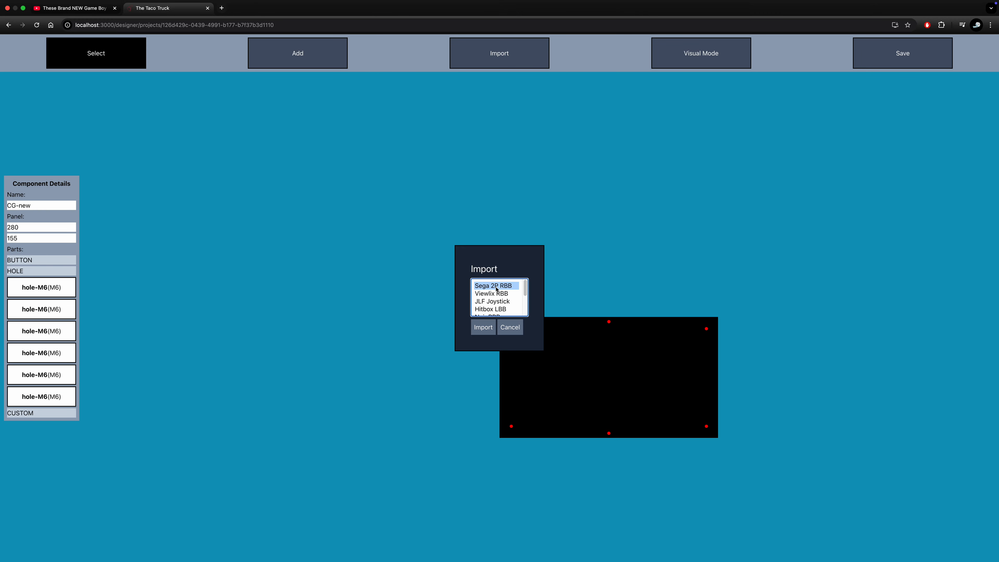
pyautogui.keyDown('super'); pyautogui.click(489, 302); pyautogui.keyUp('super')
pyautogui.click(484, 327)
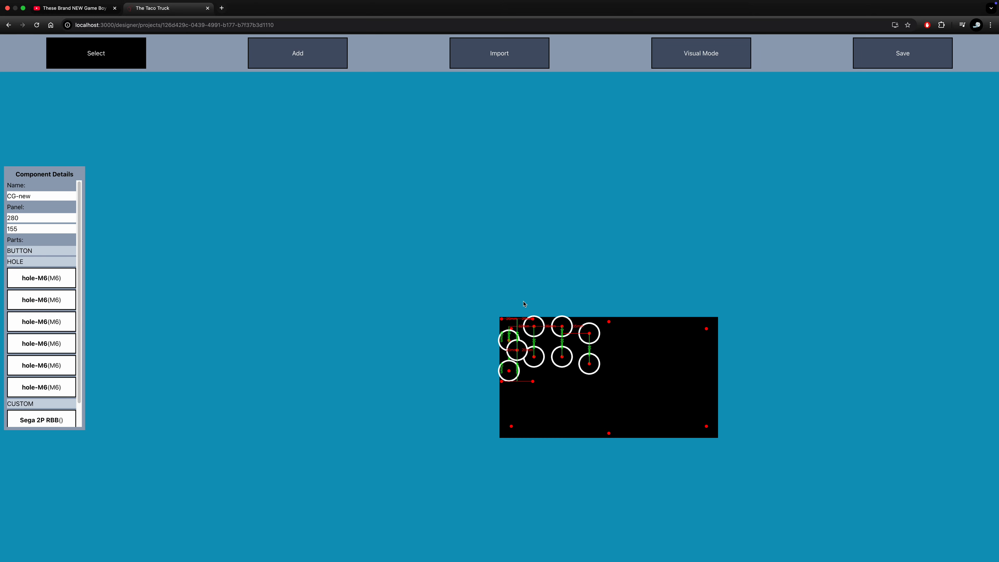
# Move the Sega 2P RBB layout to the panel's right half and the JLF Joystick to the left half at about x 55, y 31
pyautogui.click(571, 325)
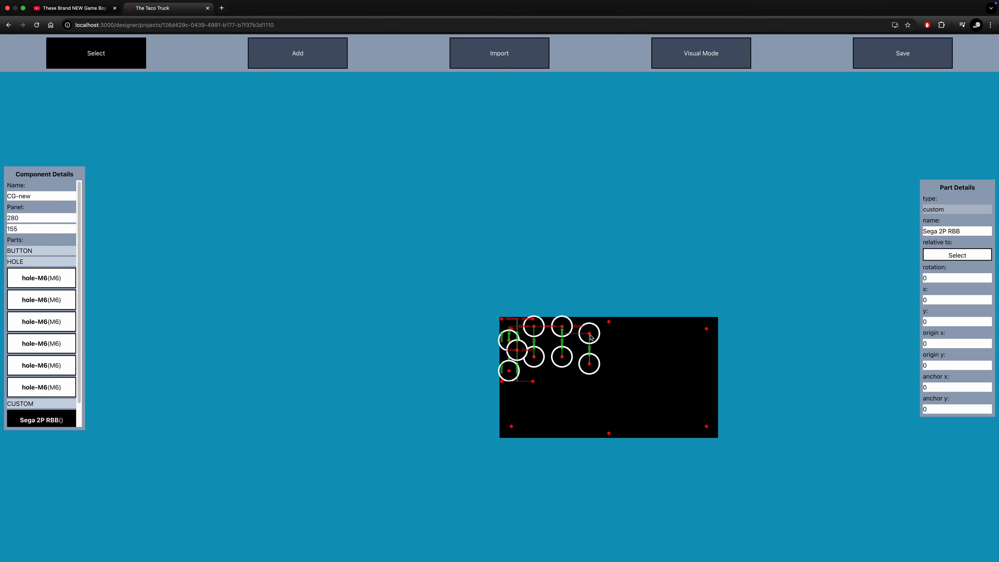
pyautogui.moveTo(588, 332); pyautogui.dragTo(641, 346)
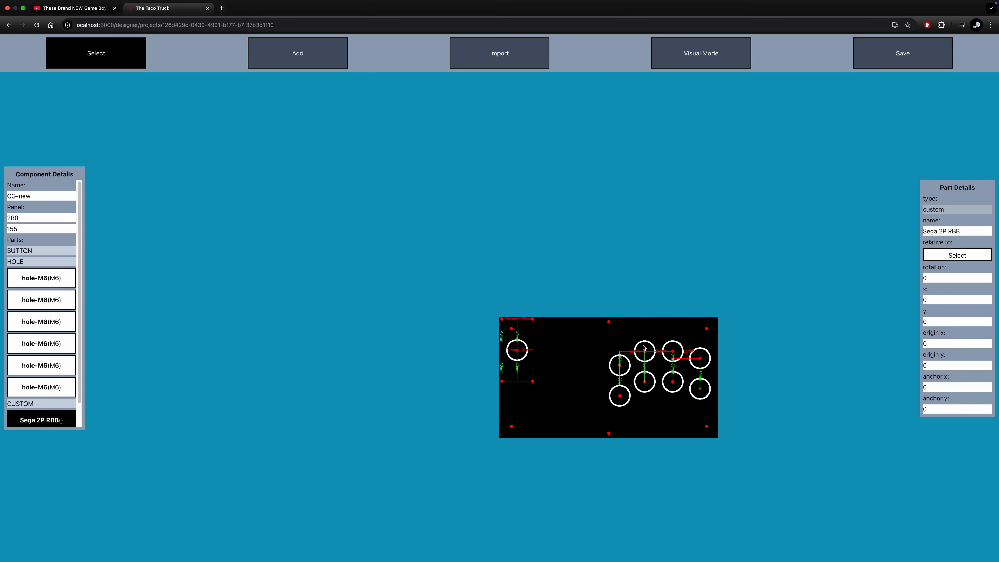
pyautogui.moveTo(520, 351); pyautogui.dragTo(559, 374)
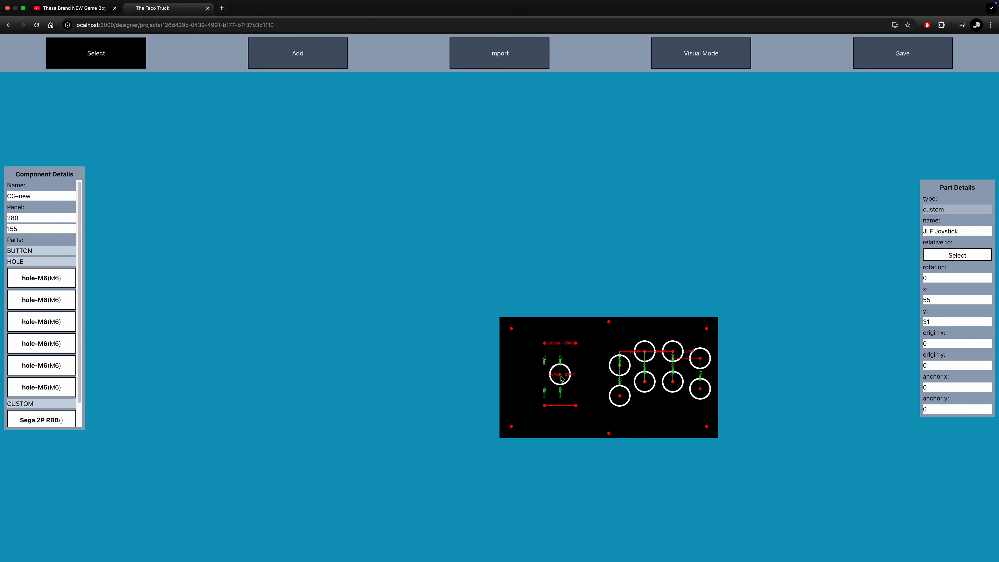
# Reset the JLF Joystick's x and y to 0
pyautogui.click(938, 301)
pyautogui.press('BackSpace')
pyautogui.press('BackSpace')
pyautogui.write('0')
pyautogui.click(936, 322)
pyautogui.press('BackSpace')
pyautogui.press('BackSpace')
pyautogui.write('0')
# Set the JLF Joystick's origin to x 0.25, y 0.5 and its anchor to x 0.5, y 0.5
pyautogui.click(933, 344)
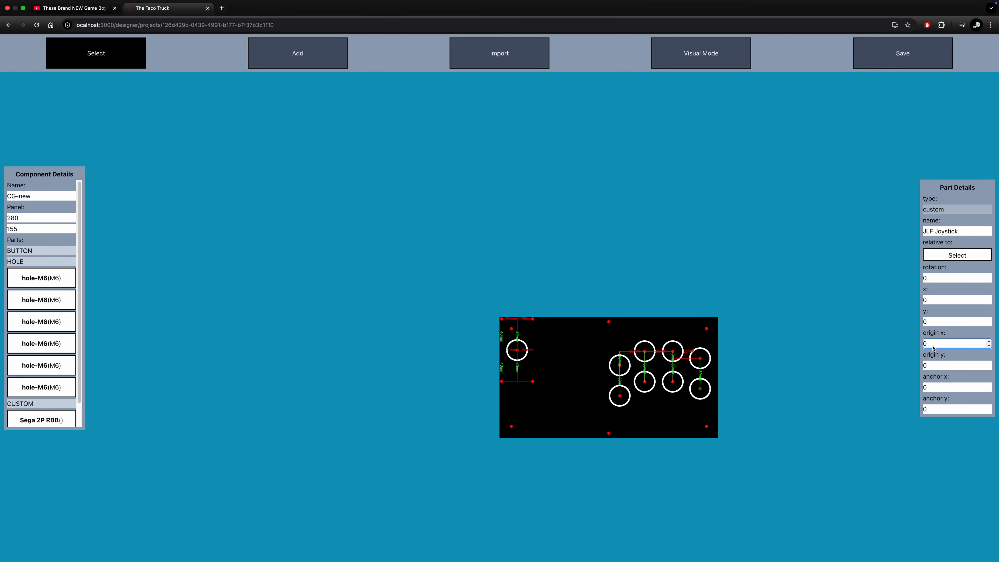
pyautogui.write('.25')
pyautogui.doubleClick(934, 366)
pyautogui.write('0.5')
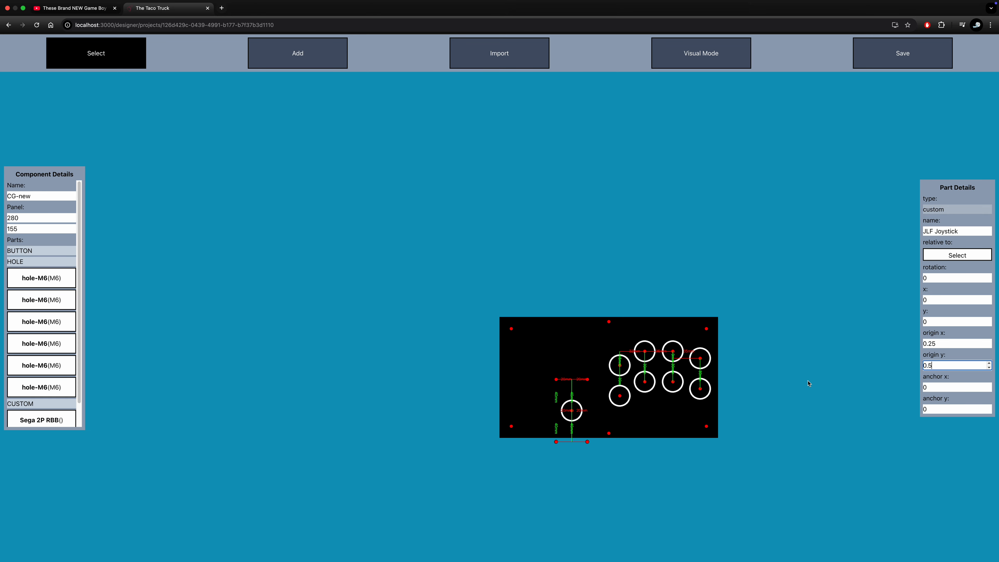
pyautogui.click(940, 389)
pyautogui.write('.5')
pyautogui.click(935, 409)
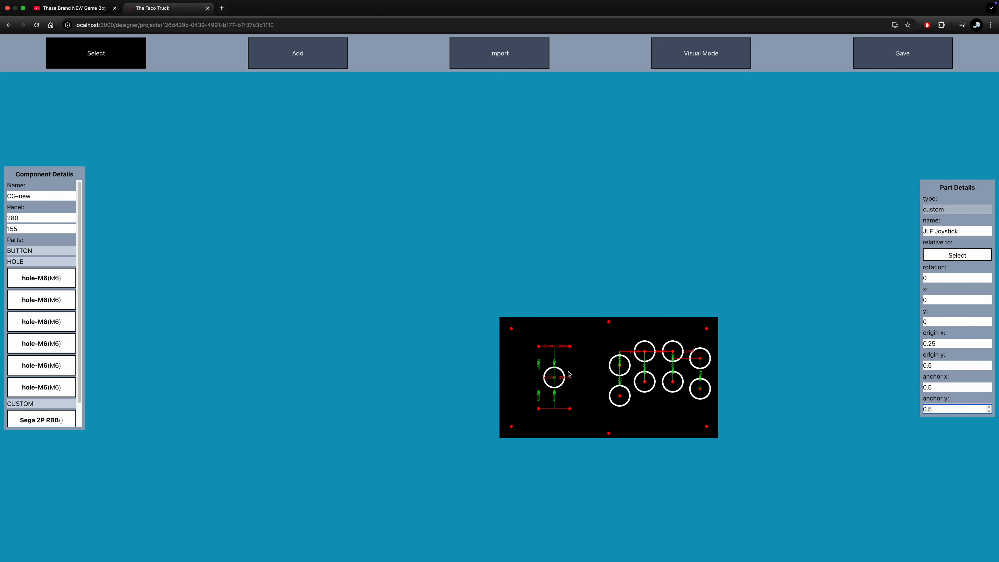
# Reset the Sega 2P RBB layout's x and y to 0
pyautogui.click(623, 368)
pyautogui.click(940, 301)
pyautogui.doubleClick(940, 301)
pyautogui.write('0')
pyautogui.doubleClick(938, 322)
pyautogui.write('0')
# Set the Sega 2P RBB layout's origin to x 0.25, y 0.5 and its anchor to x 0.5, y 0.5
pyautogui.click(937, 344)
pyautogui.write('.25')
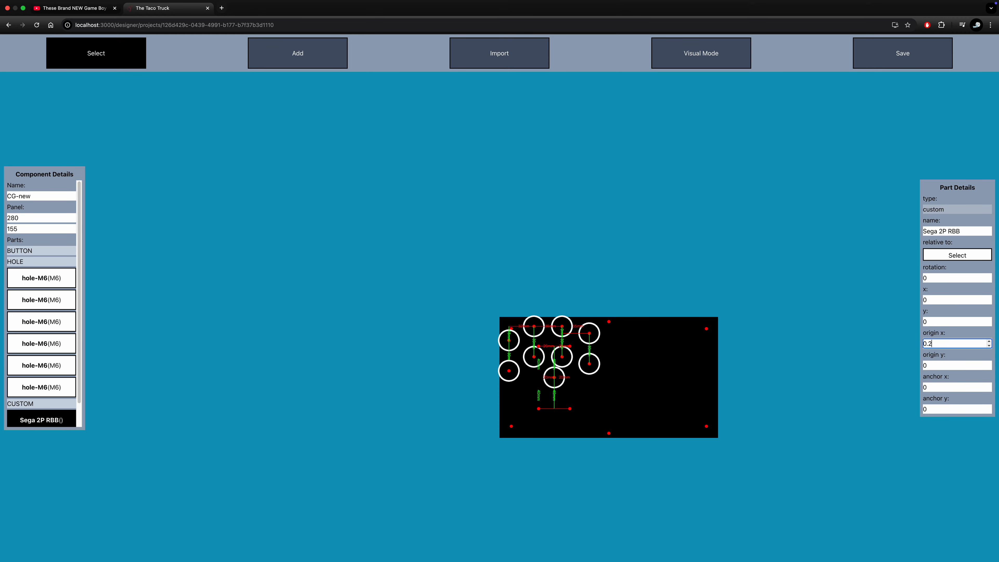
pyautogui.click(937, 367)
pyautogui.write('0.5')
pyautogui.click(937, 388)
pyautogui.write('.5')
pyautogui.click(940, 410)
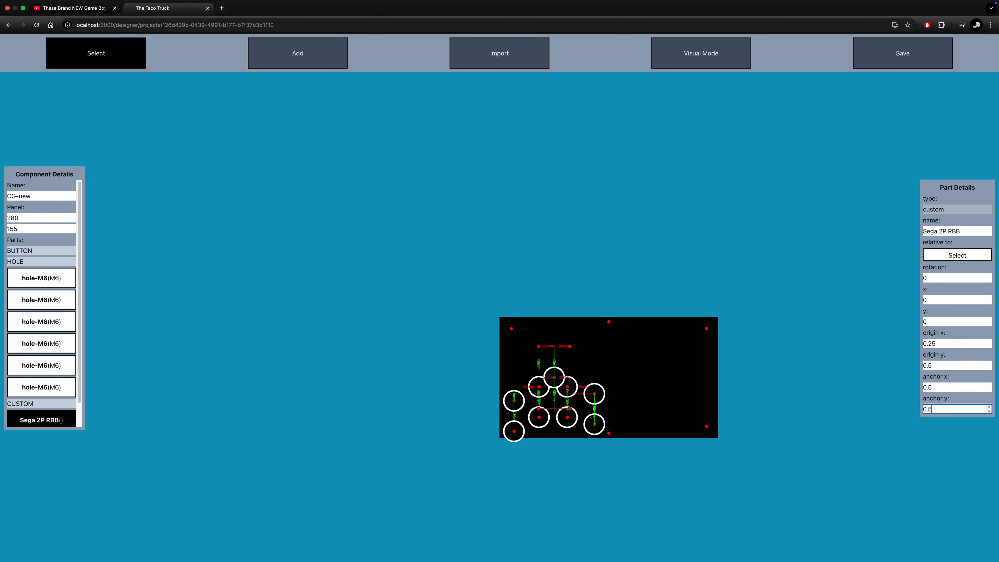
pyautogui.press('Return')
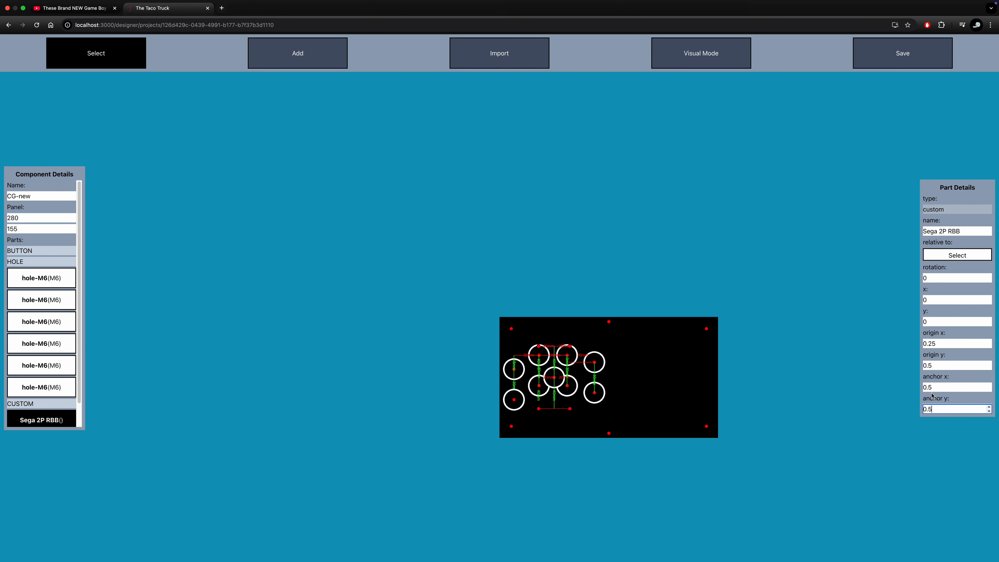
# Change the Sega 2P RBB layout's origin x to 0.75
pyautogui.click(929, 344)
pyautogui.moveTo(929, 344); pyautogui.dragTo(935, 344)
pyautogui.write('75')
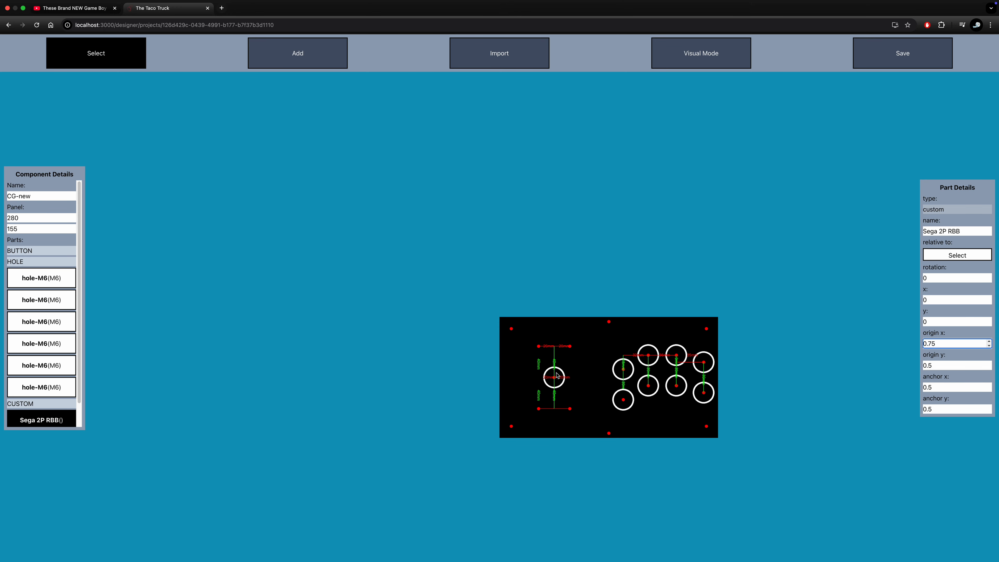
# Shift the Sega 2P RBB layout toward the joystick, trying x offsets of -50 and -25 before settling on -20
pyautogui.doubleClick(930, 303)
pyautogui.write('-50')
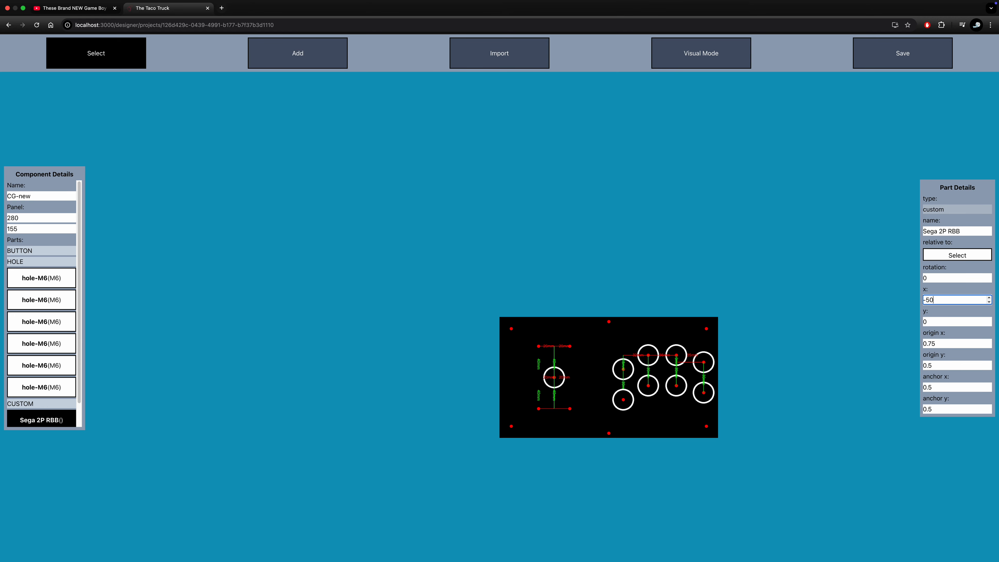
pyautogui.moveTo(937, 302); pyautogui.dragTo(928, 303)
pyautogui.write('25')
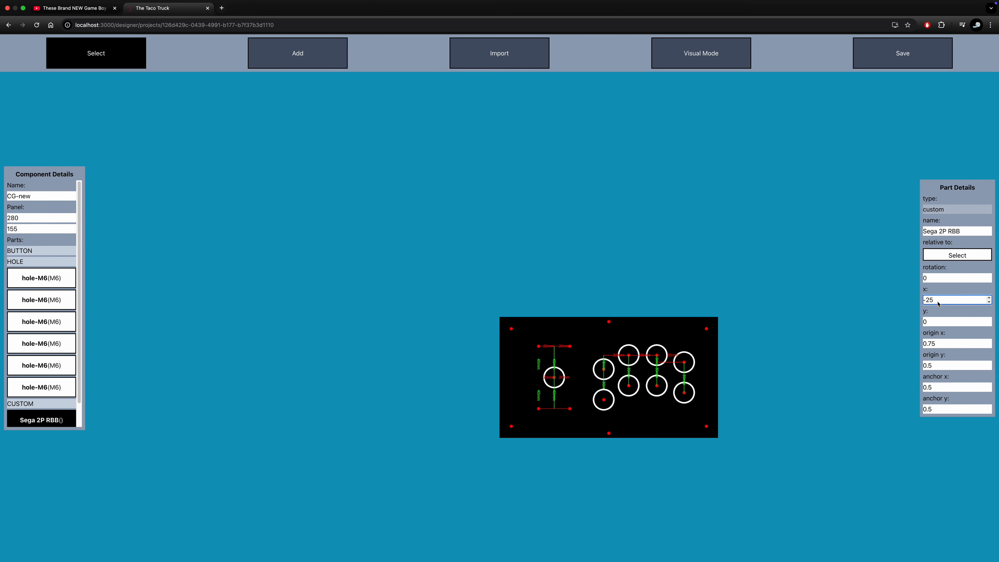
pyautogui.moveTo(938, 301); pyautogui.dragTo(930, 300)
pyautogui.write('0')
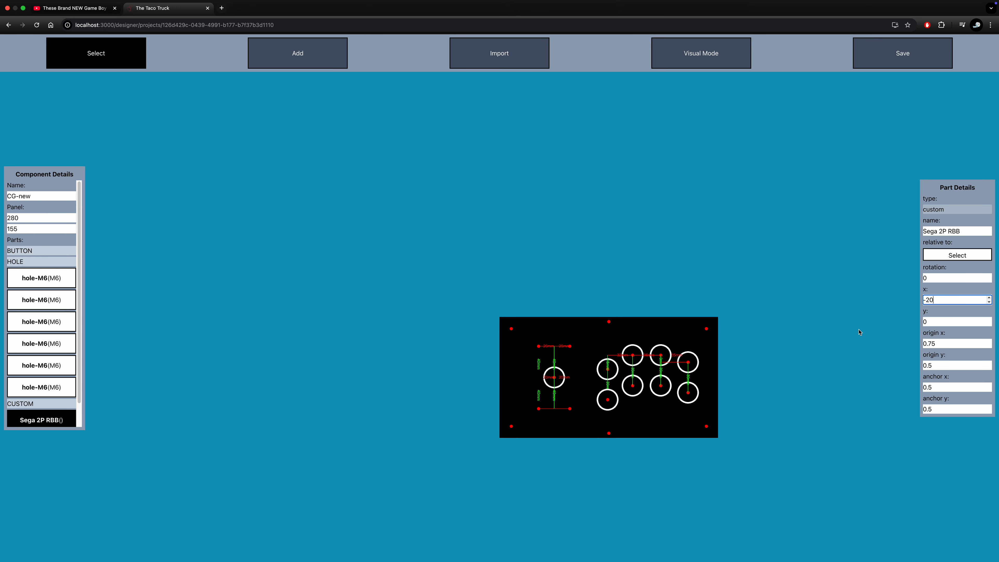
# Save the component as a Panel Design named CG-JLF-Sega2p
pyautogui.click(810, 349)
pyautogui.click(897, 60)
pyautogui.click(494, 313)
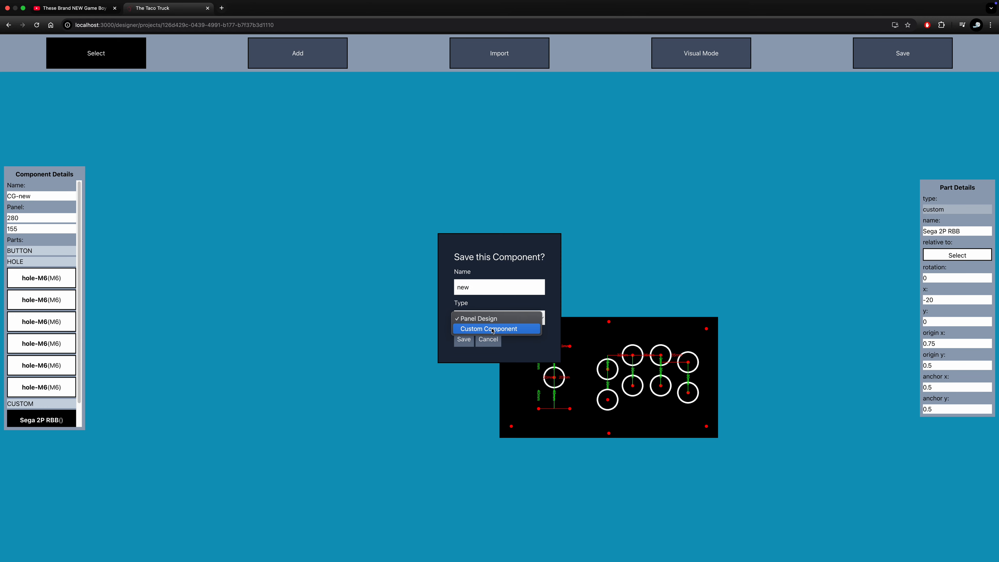
pyautogui.click(495, 322)
pyautogui.doubleClick(474, 285)
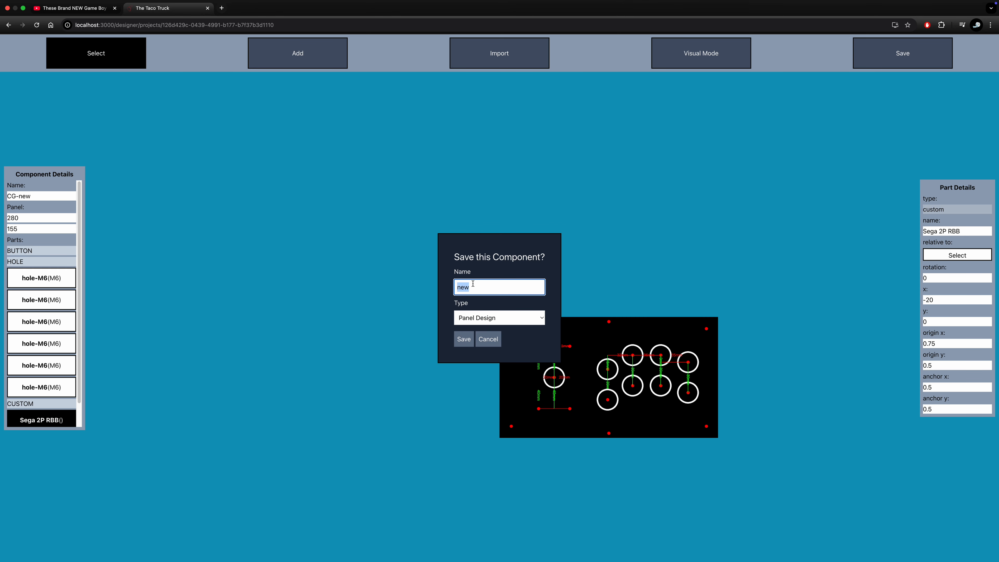
pyautogui.write('CG-JLF-Sega2p')
pyautogui.click(469, 340)
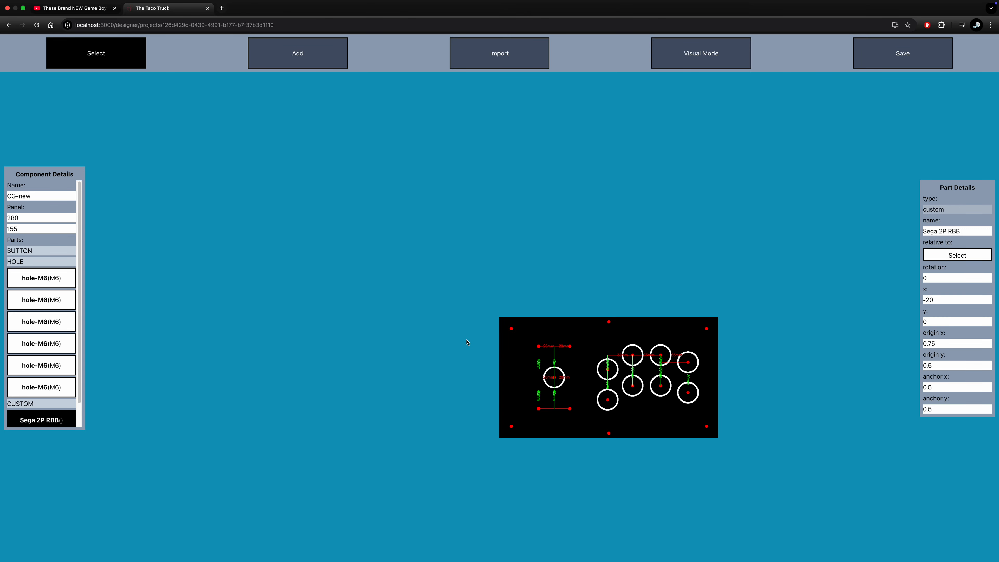
# Review the saved panels and custom parts in the project manager, and open a blank component in the designer
pyautogui.scroll(-6, 357, 278)
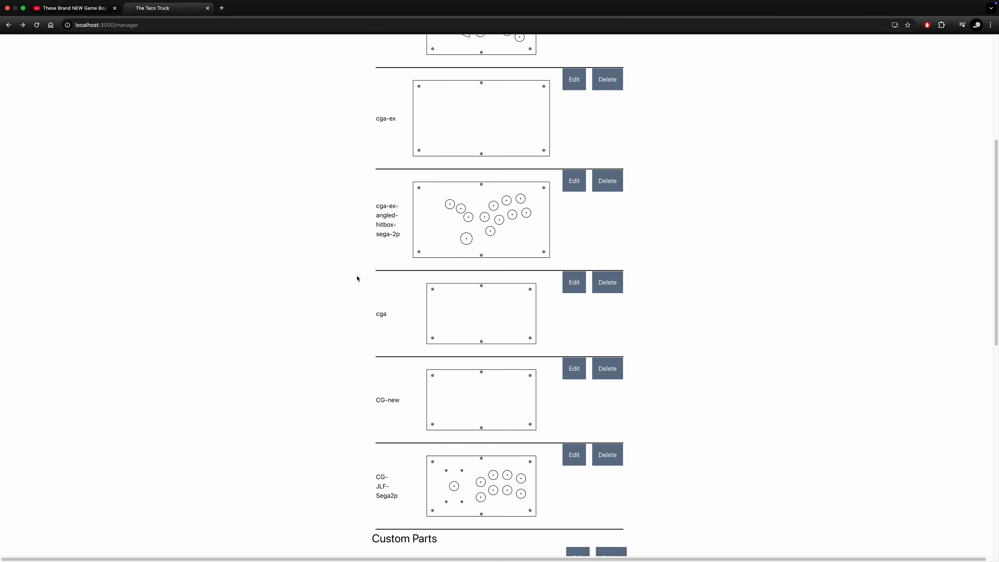
pyautogui.scroll(-1, 492, 511)
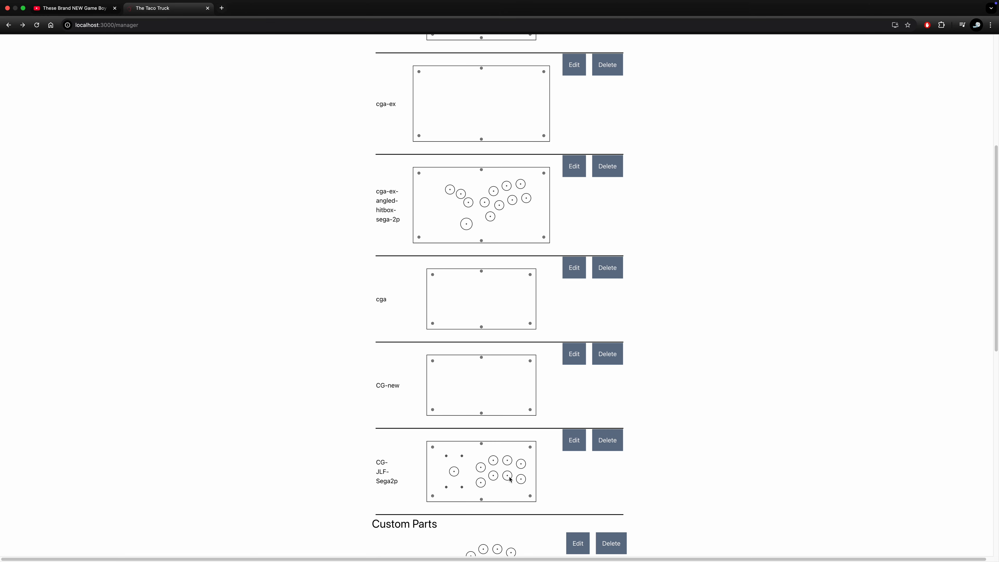
pyautogui.scroll(-12, 504, 480)
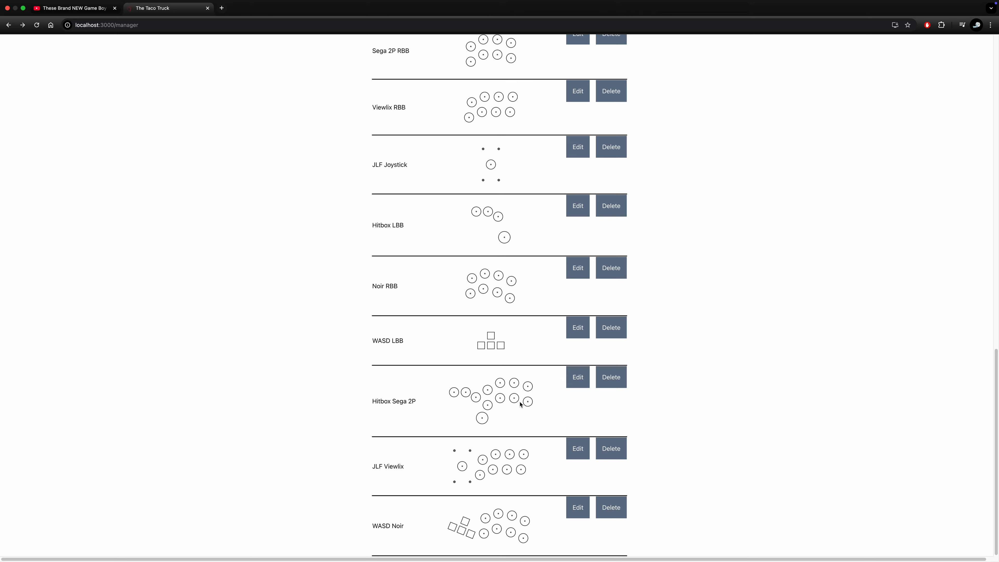
pyautogui.scroll(15, 520, 405)
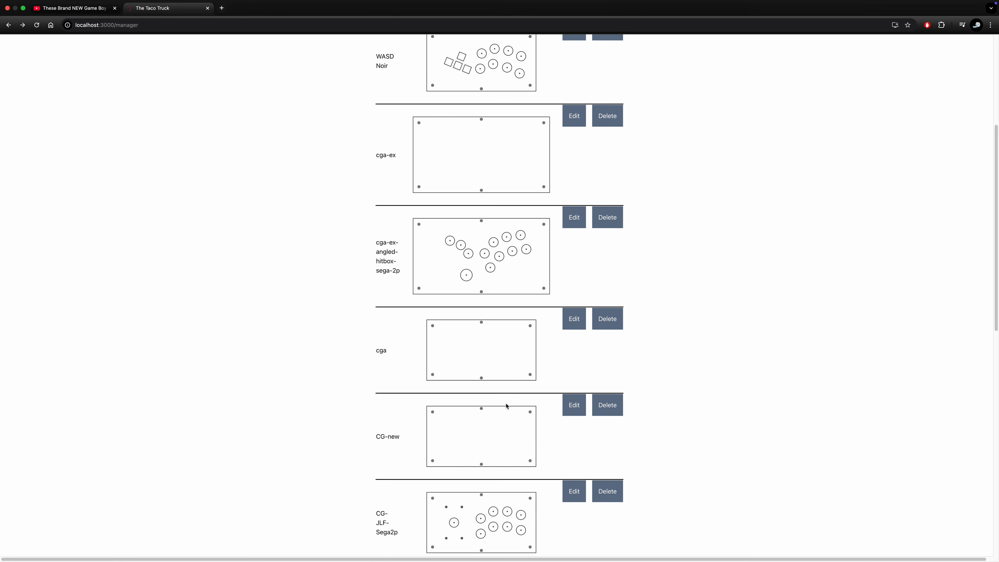
pyautogui.click(9, 26)
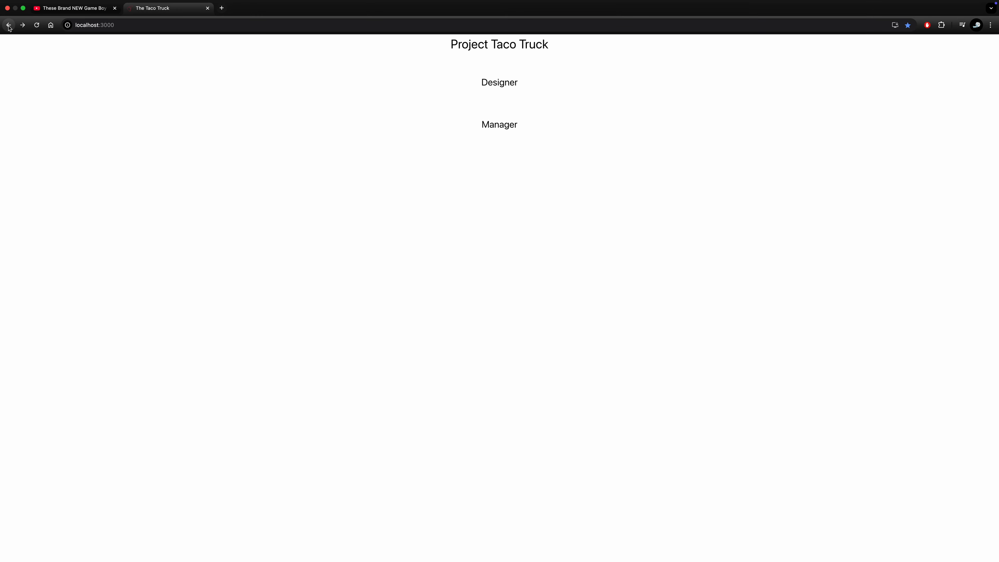
pyautogui.click(503, 84)
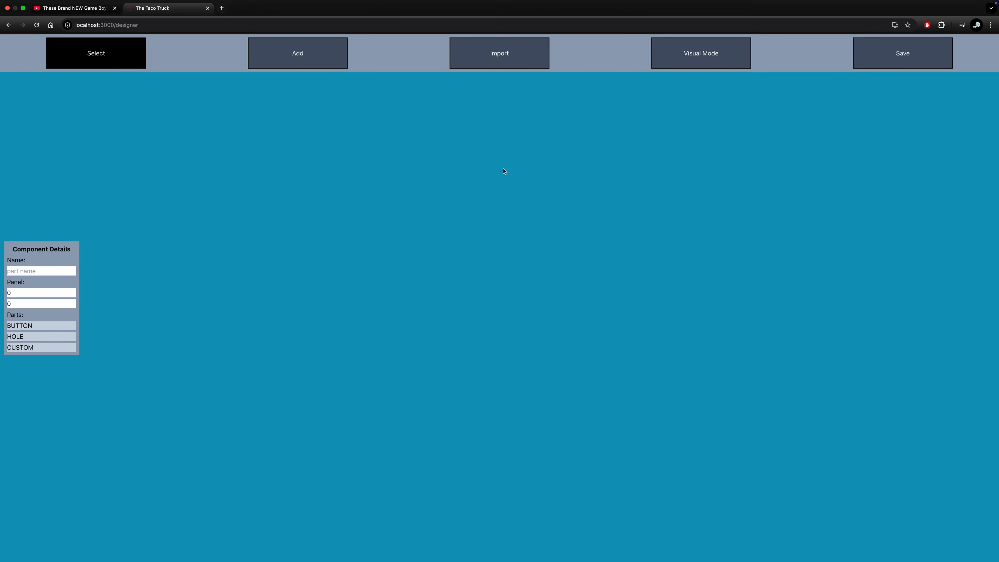
# Place eight SANWA-24mm buttons on the canvas in two arched rows of four
pyautogui.click(302, 59)
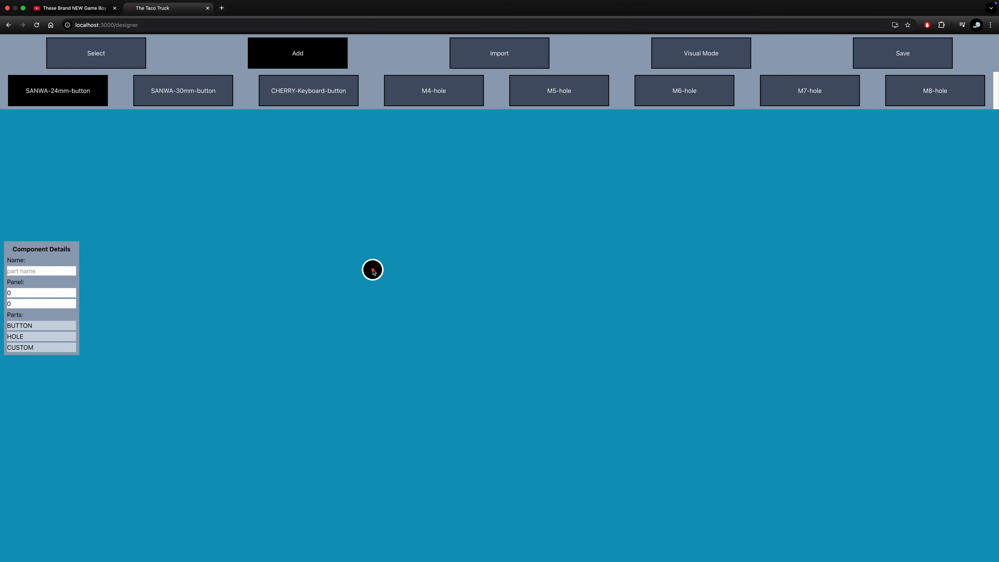
pyautogui.click(373, 270)
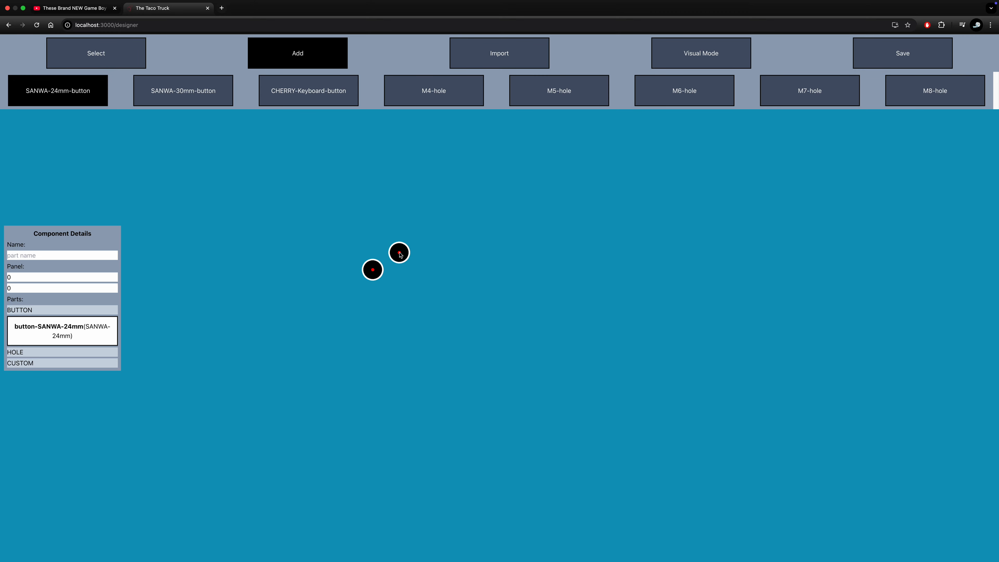
pyautogui.click(399, 253)
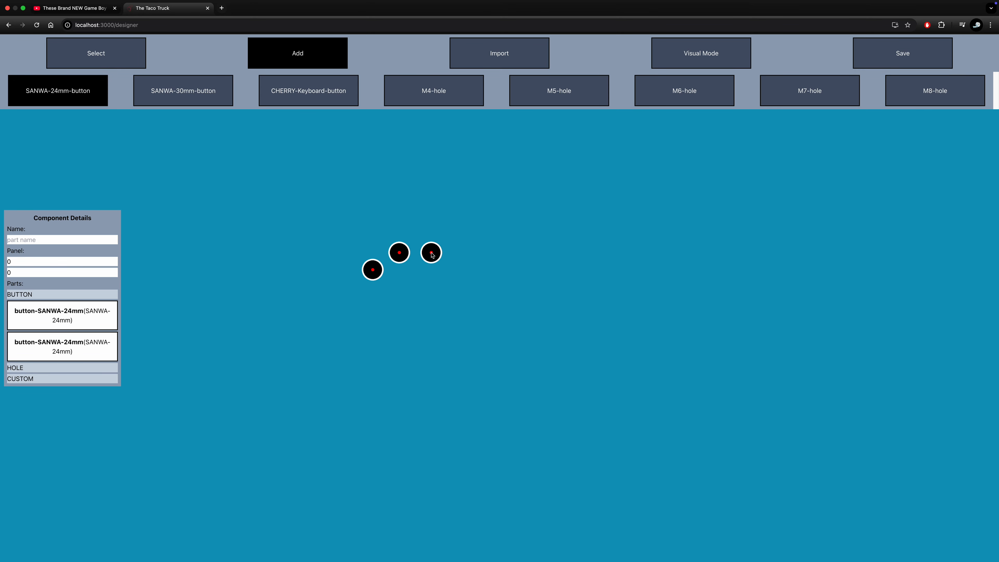
pyautogui.click(431, 253)
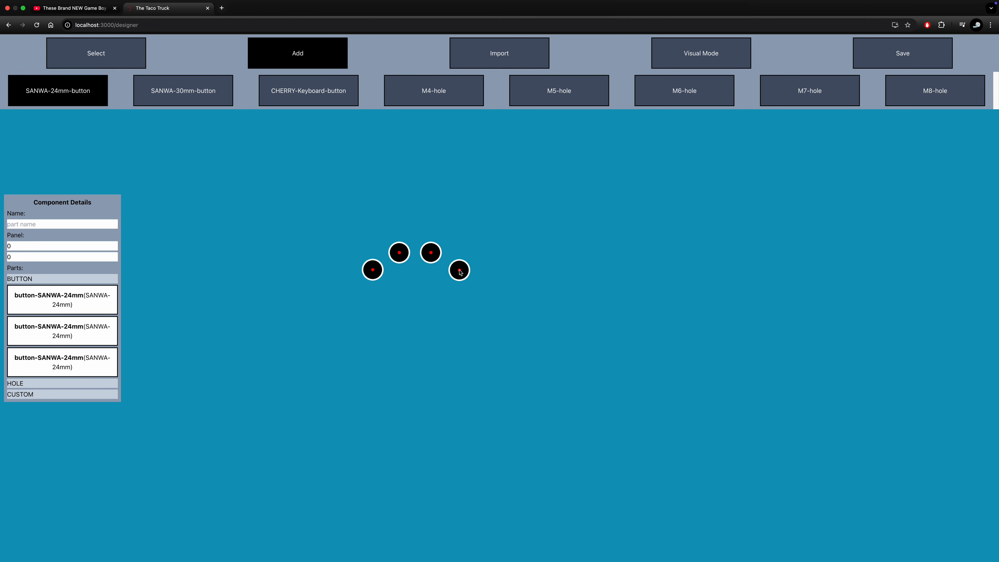
pyautogui.click(460, 270)
pyautogui.click(373, 306)
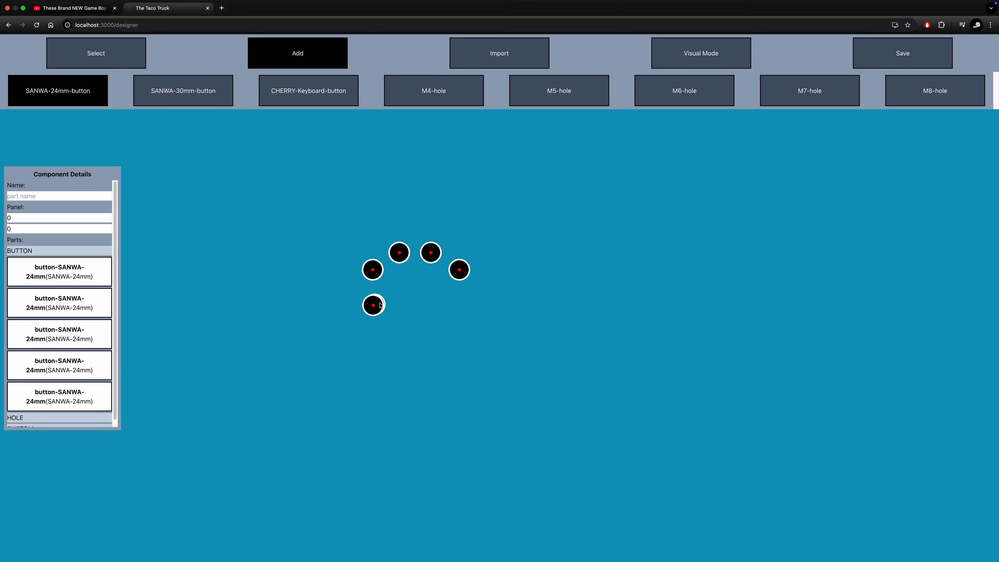
pyautogui.click(401, 292)
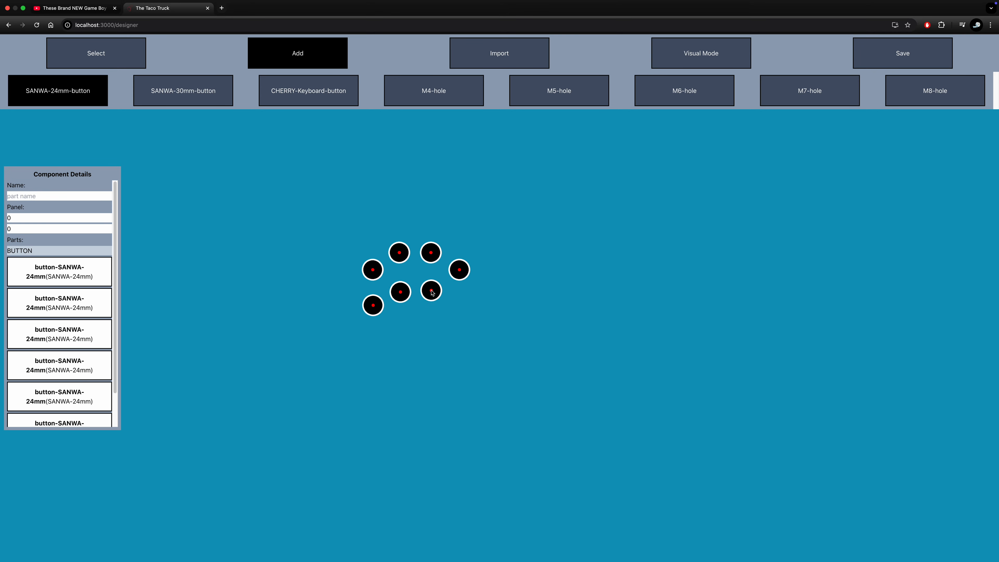
pyautogui.click(431, 292)
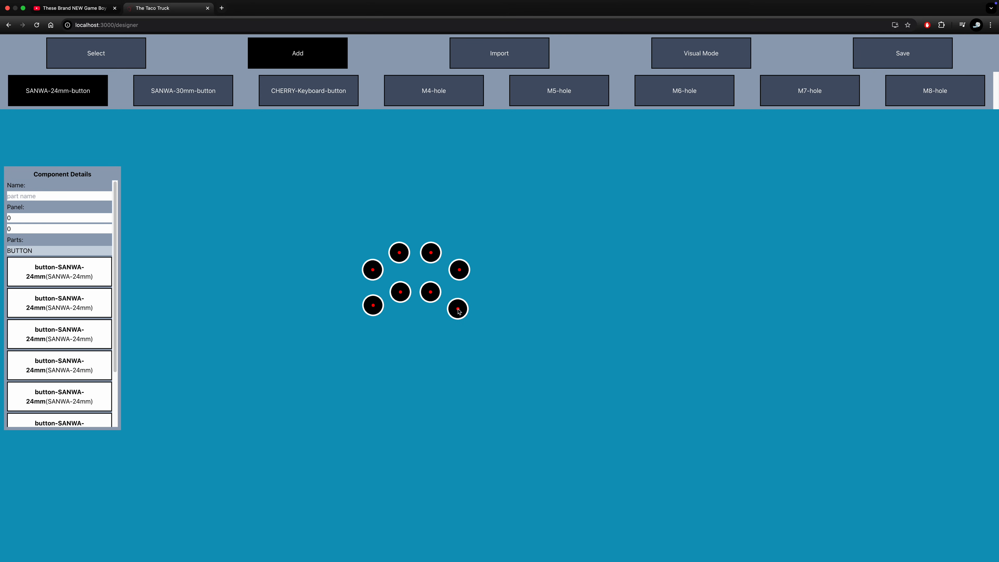
pyautogui.click(459, 309)
# Make the first upper-row button relative to the button directly below it and set its x offset to 0
pyautogui.click(94, 62)
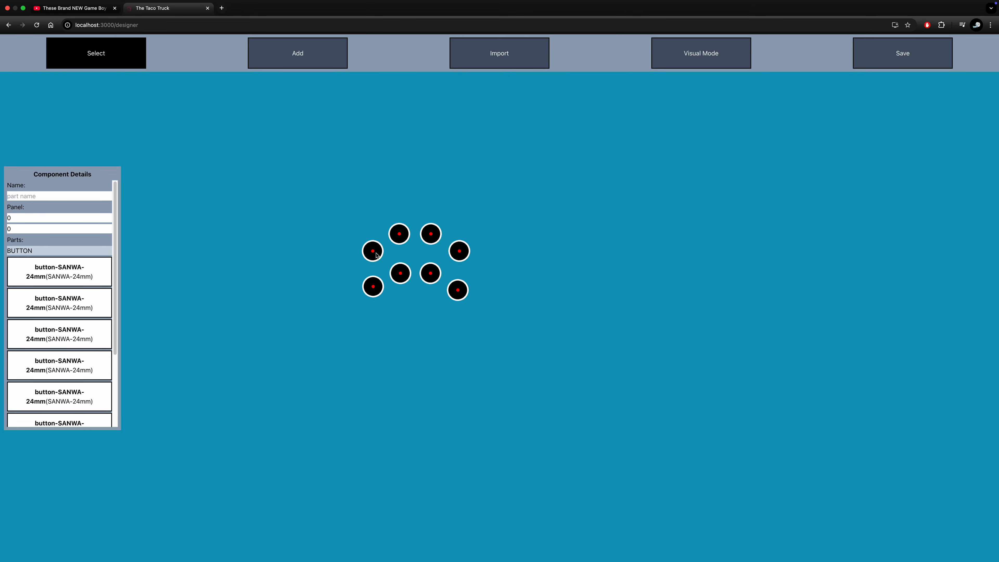
pyautogui.click(373, 252)
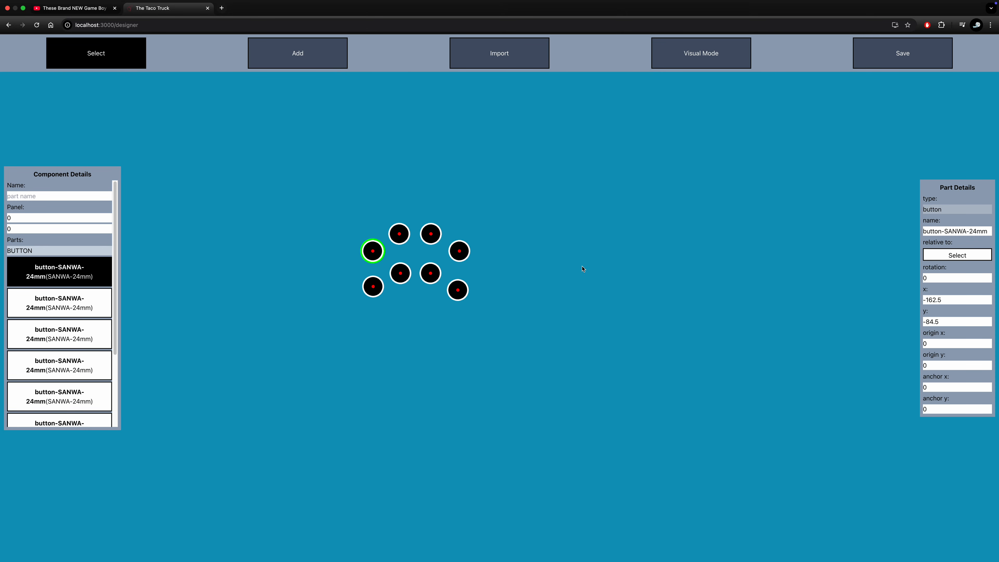
pyautogui.click(956, 256)
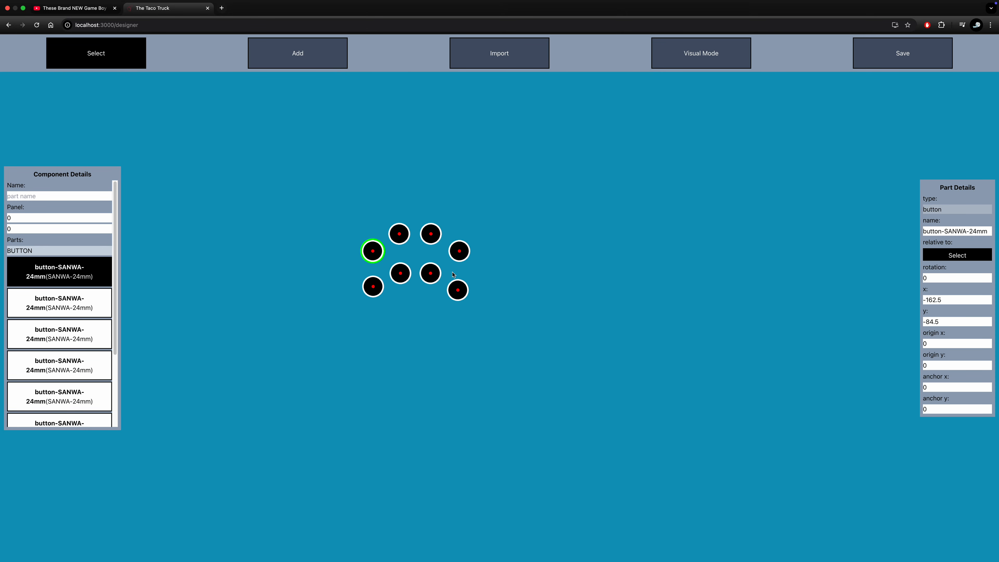
pyautogui.click(374, 286)
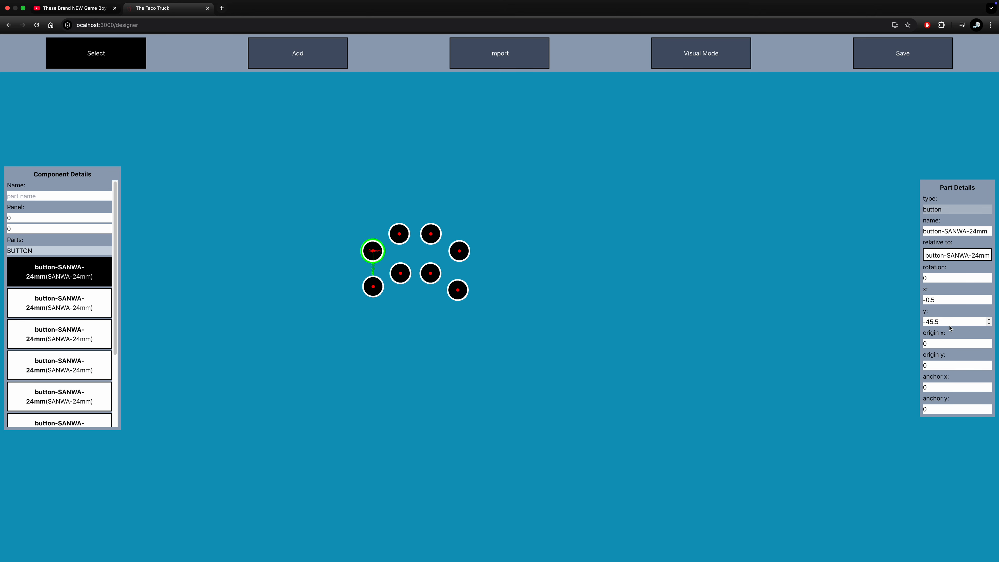
pyautogui.click(937, 301)
pyautogui.doubleClick(937, 301)
pyautogui.write('0')
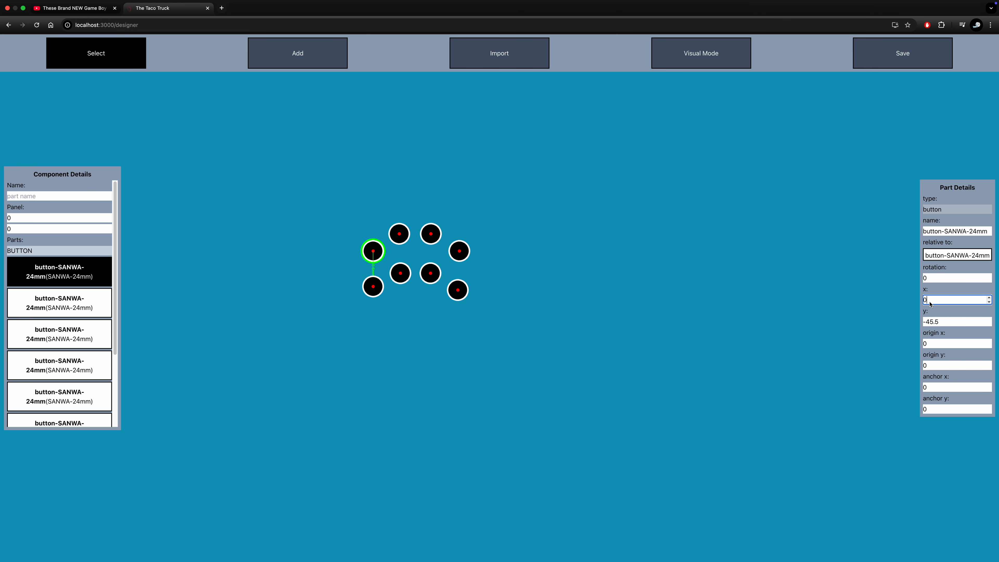
# Set the first upper-row button's y offset to -39, correcting the initially entered positive 39
pyautogui.tripleClick(943, 323)
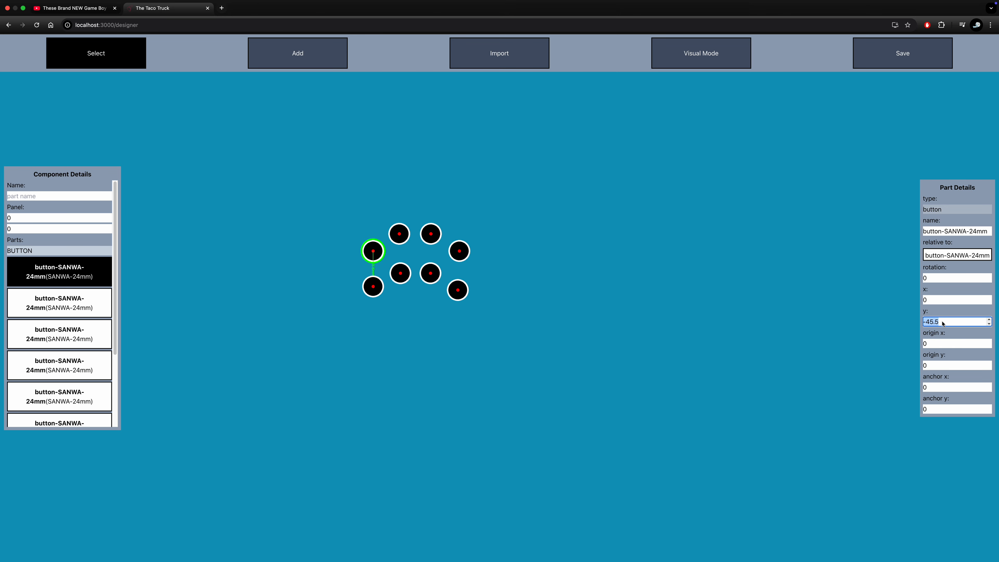
pyautogui.write('39')
pyautogui.doubleClick(926, 322)
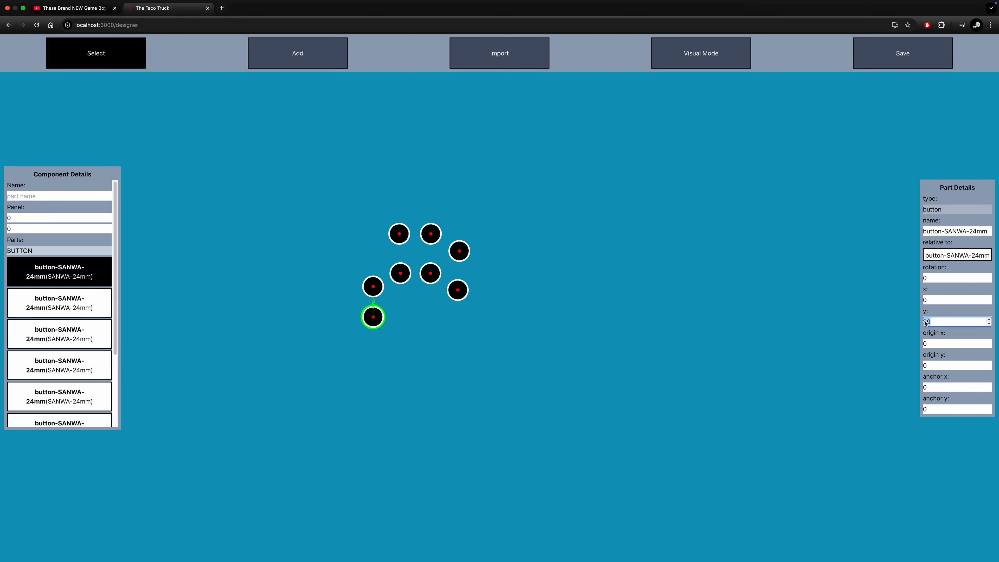
pyautogui.click(939, 323)
pyautogui.write('-')
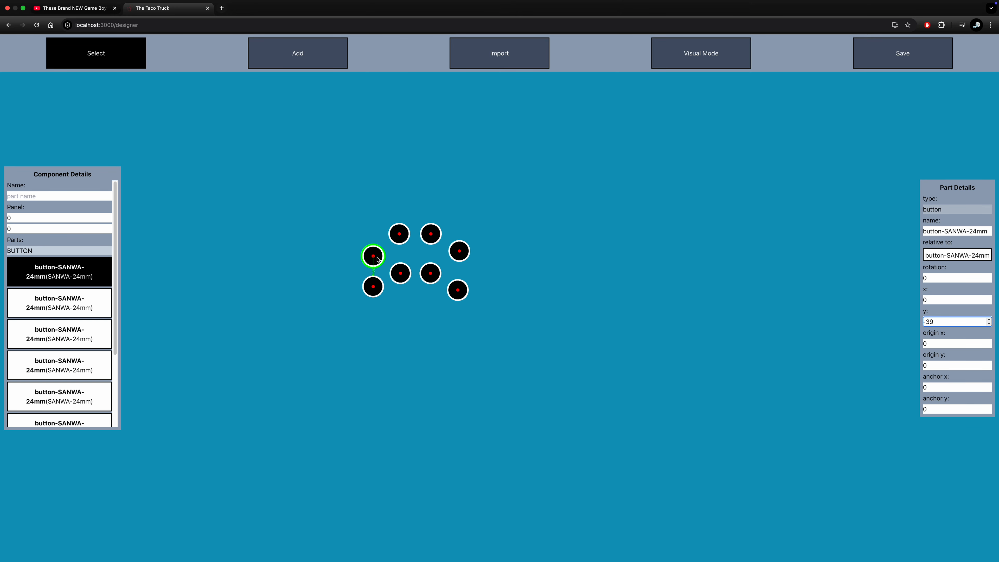
# Make the second upper-row button relative to the first upper-row button and try an x offset of 17
pyautogui.click(398, 236)
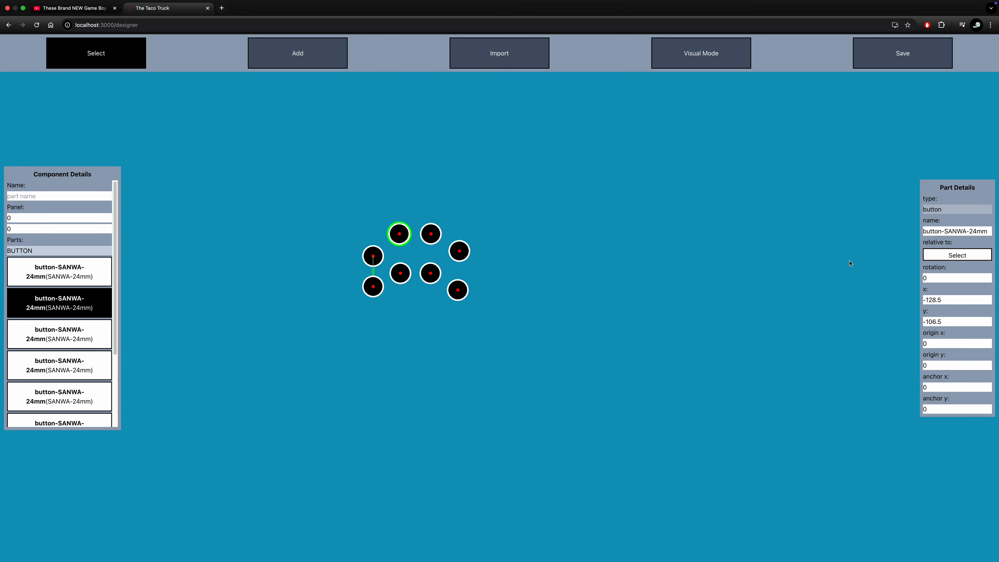
pyautogui.click(956, 257)
pyautogui.click(373, 260)
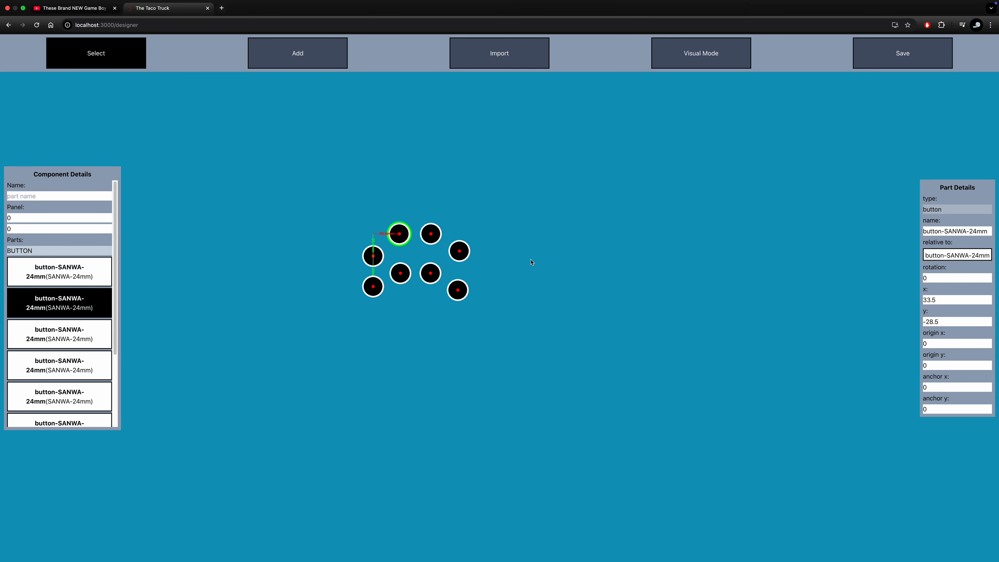
pyautogui.doubleClick(943, 300)
pyautogui.write('17')
pyautogui.press('Return')
# Try an x offset of 25 for the second upper-row button, then settle on x 32 and y -15
pyautogui.doubleClick(938, 300)
pyautogui.write('25')
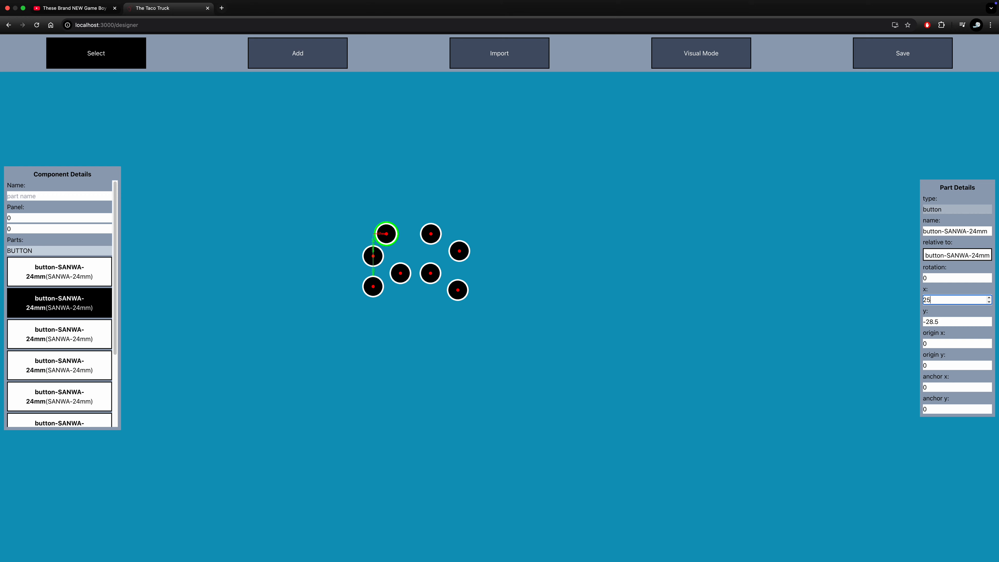
pyautogui.press('Return')
pyautogui.doubleClick(933, 302)
pyautogui.write('32')
pyautogui.press('Return')
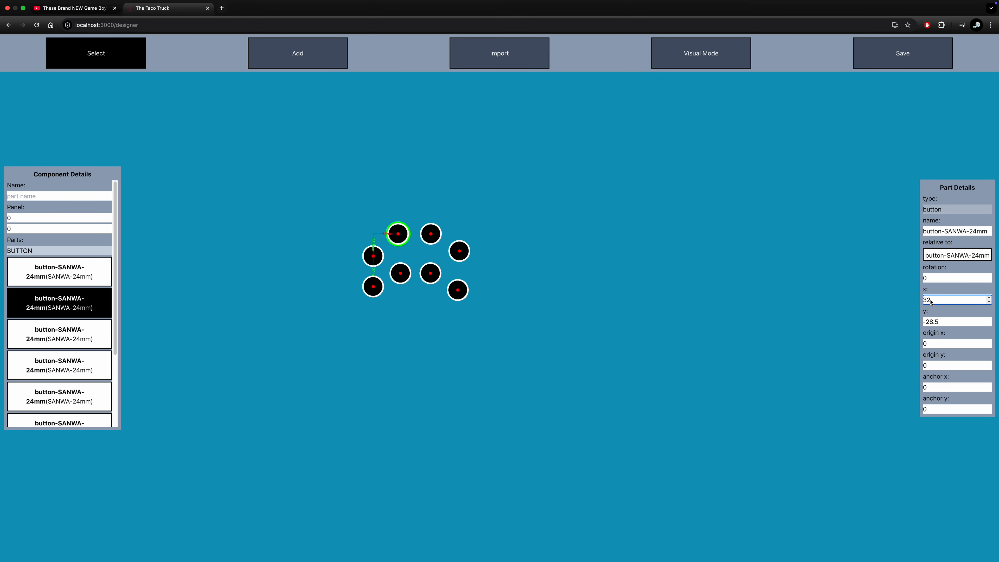
pyautogui.doubleClick(944, 323)
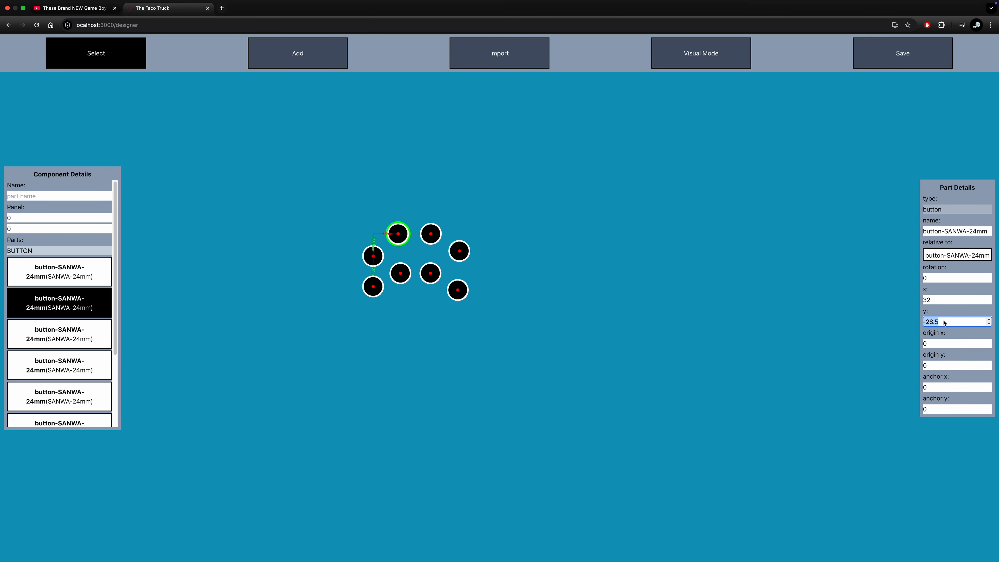
pyautogui.write('-15')
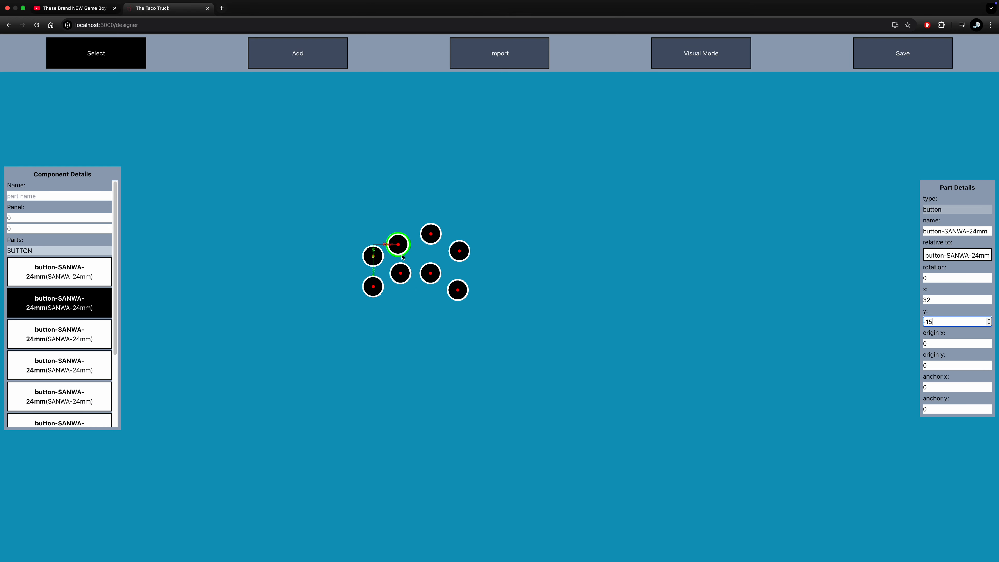
# Make the second lower-row button relative to the one above it, with x offset 0 and y offset 36
pyautogui.click(401, 273)
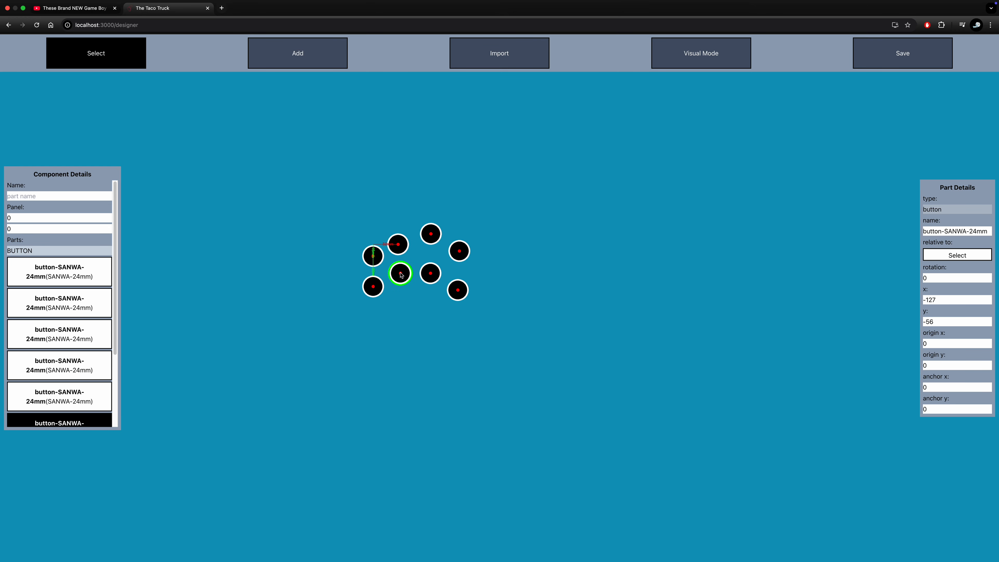
pyautogui.click(964, 256)
pyautogui.click(398, 244)
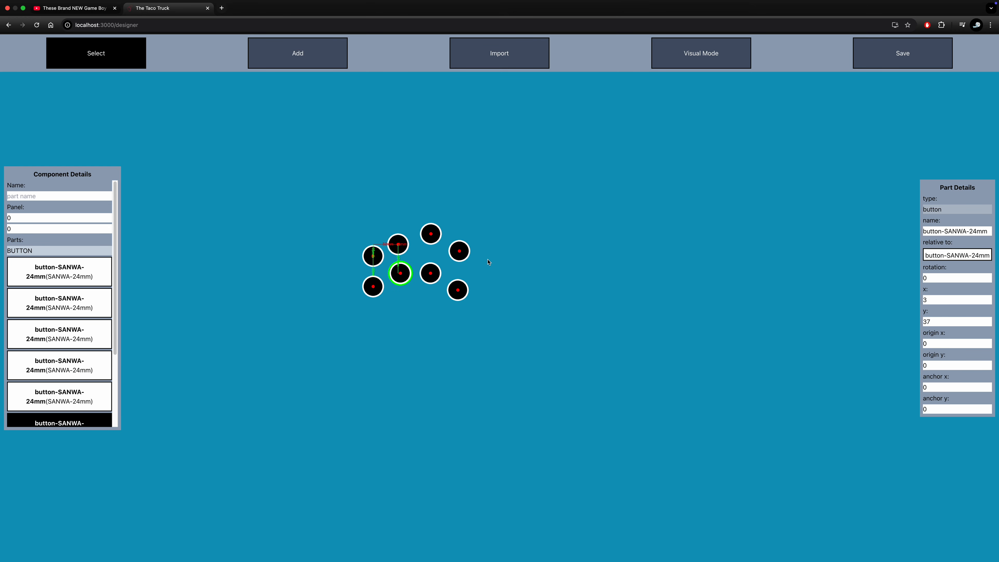
pyautogui.click(939, 300)
pyautogui.press('BackSpace')
pyautogui.write('0')
pyautogui.click(938, 322)
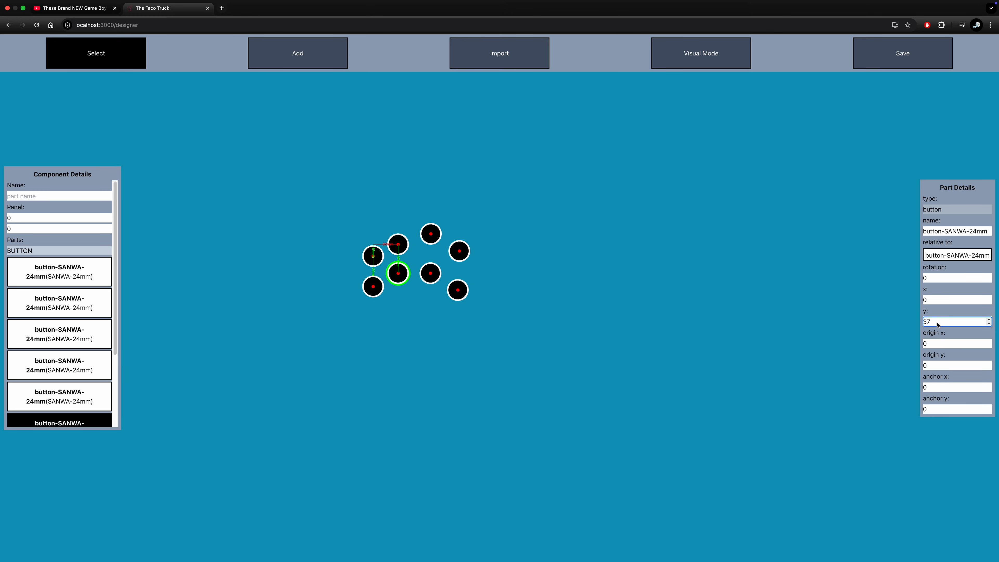
pyautogui.moveTo(937, 322); pyautogui.dragTo(928, 322)
pyautogui.write('6')
# Check the first upper-row button's y offset and set the second lower-row button's y offset to 39
pyautogui.click(372, 258)
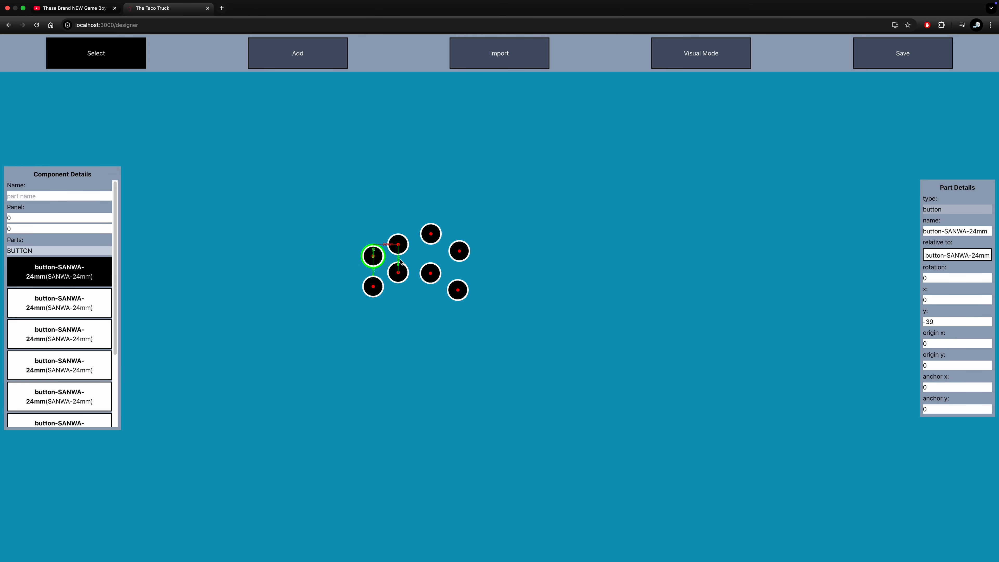
pyautogui.click(398, 272)
pyautogui.click(940, 323)
pyautogui.press('BackSpace')
pyautogui.write('9')
pyautogui.click(468, 318)
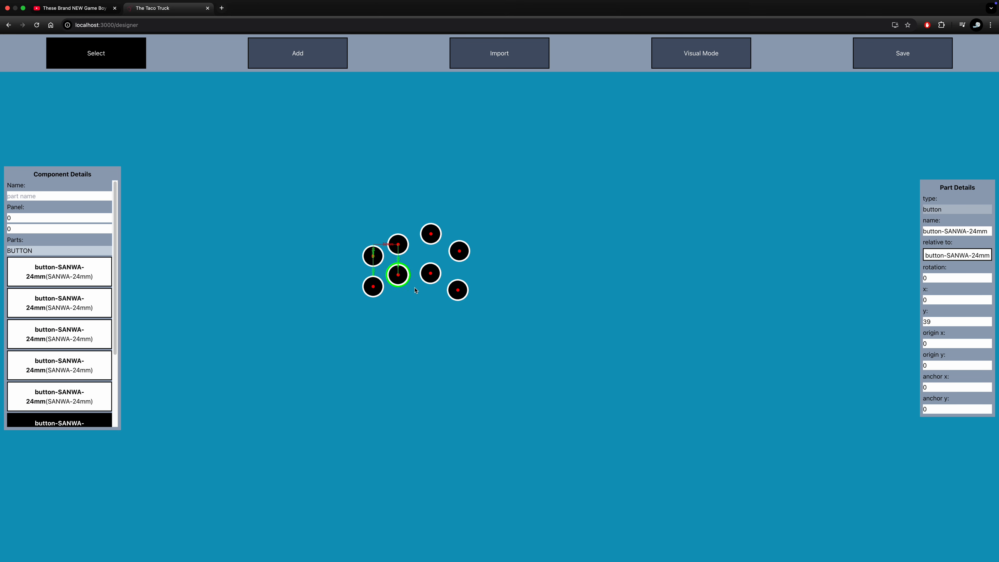
# Make the third upper-row button relative to the second upper-row button and set its y offset to 0
pyautogui.click(428, 240)
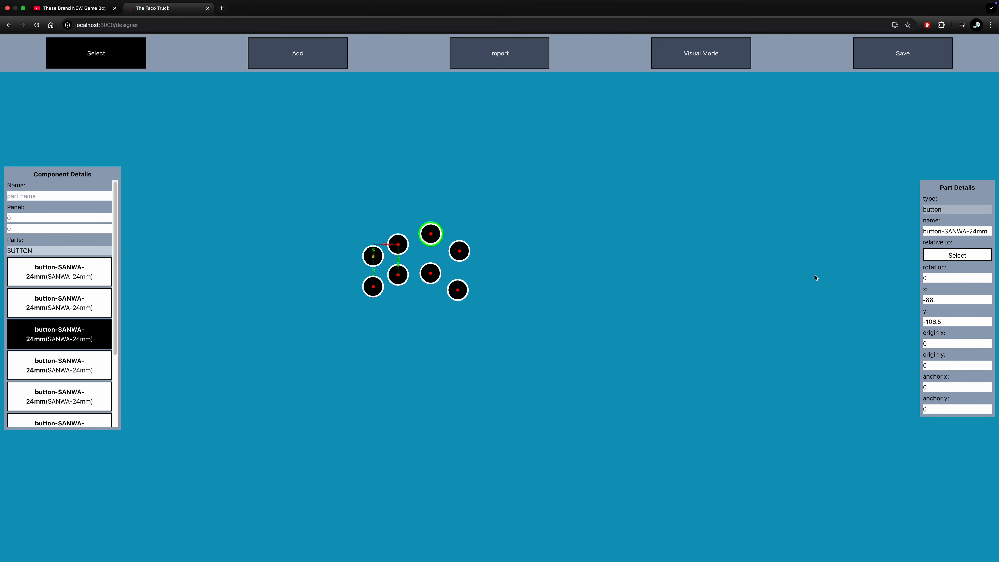
pyautogui.click(957, 254)
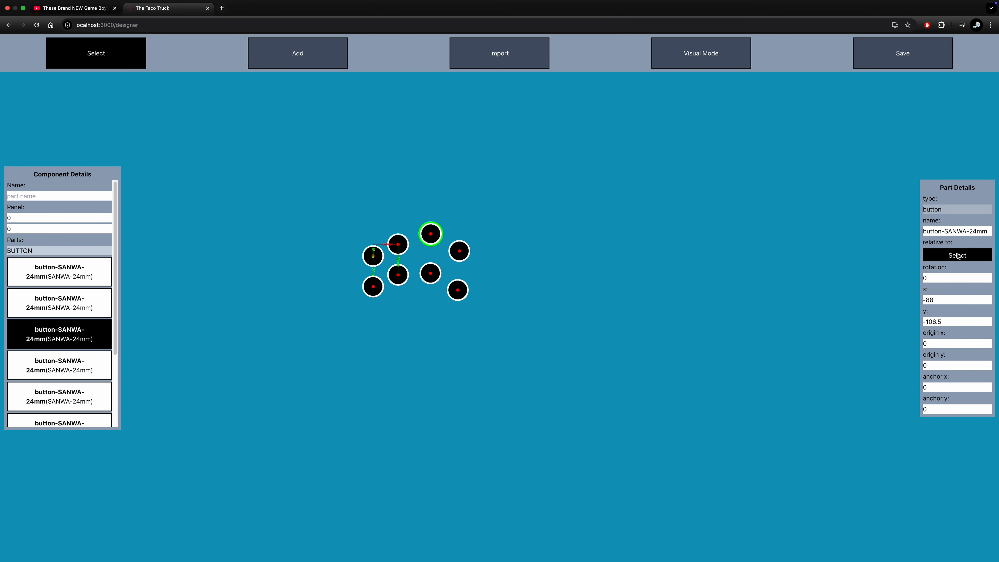
pyautogui.click(402, 246)
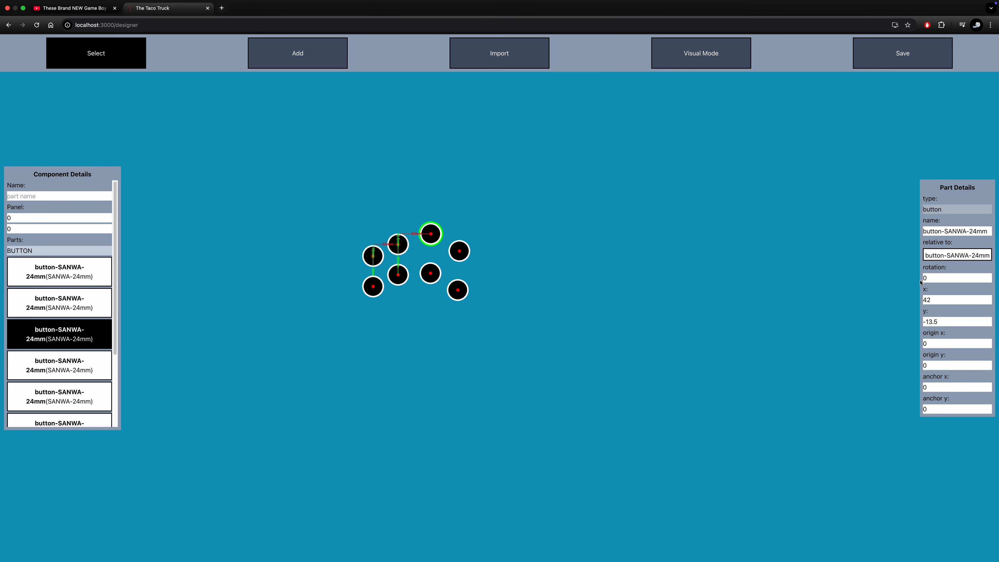
pyautogui.click(940, 302)
pyautogui.press('super+a')
pyautogui.click(942, 322)
pyautogui.press('super+a')
pyautogui.write('0')
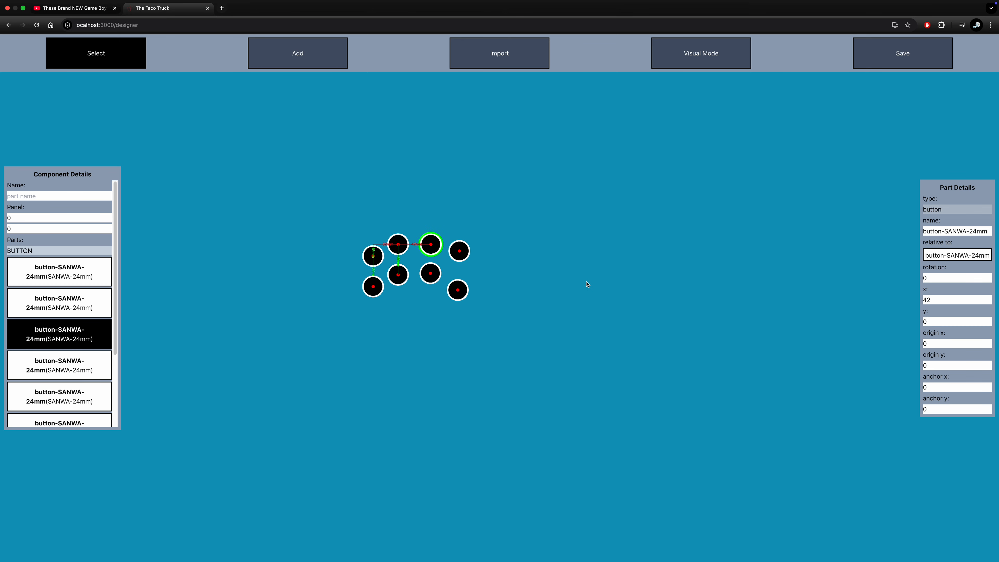
# Check the second upper-row button's offsets and set the third upper-row button's x offset to 36
pyautogui.click(396, 244)
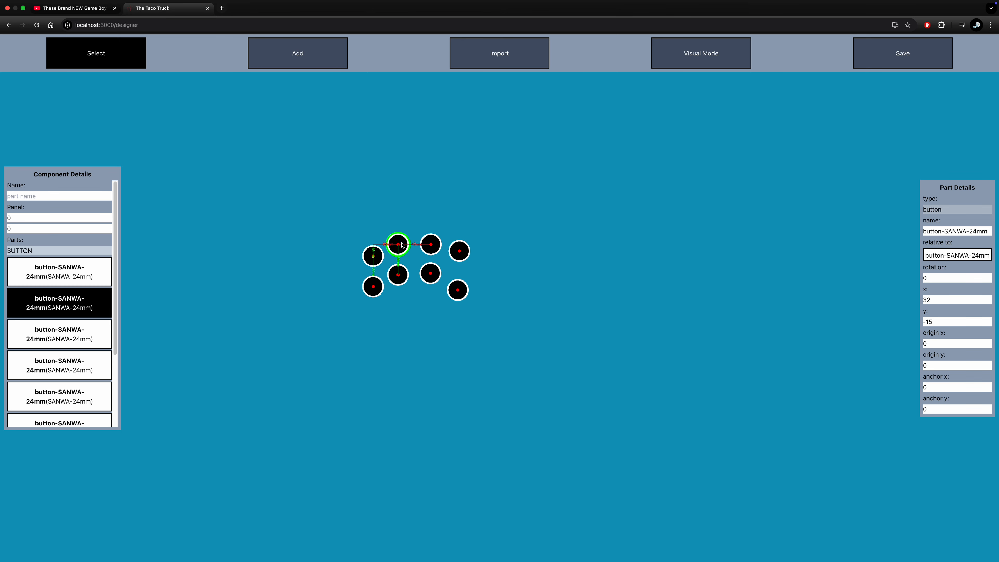
pyautogui.click(428, 247)
pyautogui.click(938, 301)
pyautogui.write('36')
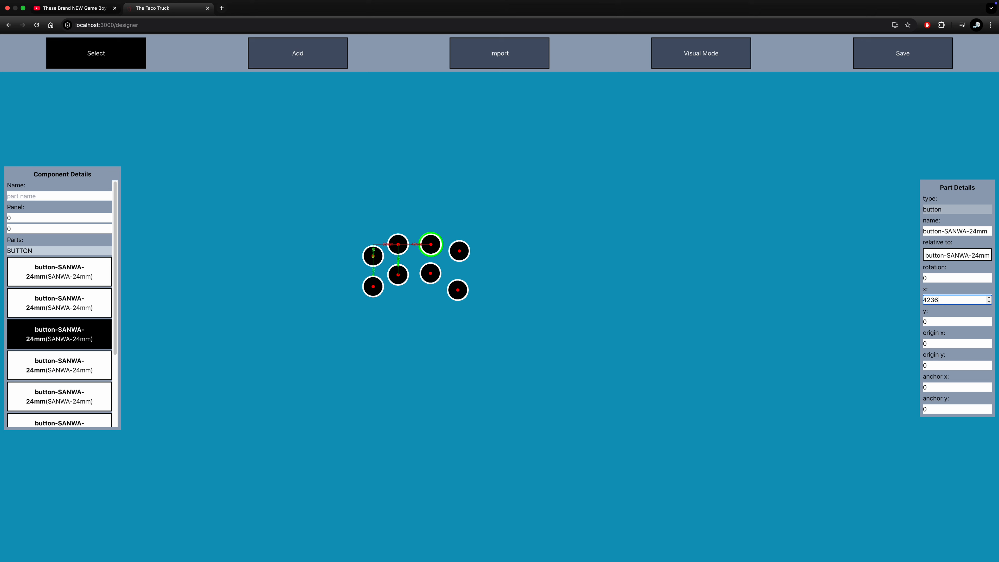
pyautogui.doubleClick(936, 302)
pyautogui.click(935, 301)
pyautogui.write('366')
pyautogui.doubleClick(952, 301)
pyautogui.press('BackSpace')
pyautogui.write('36')
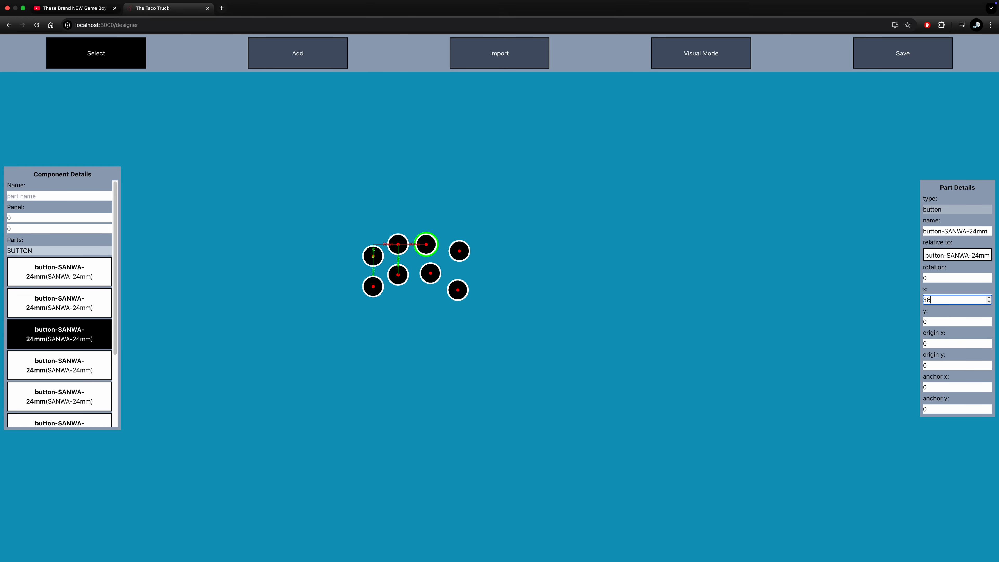
# Make the third lower-row button relative to the one above it, with x offset 0 and y offset 36
pyautogui.click(427, 274)
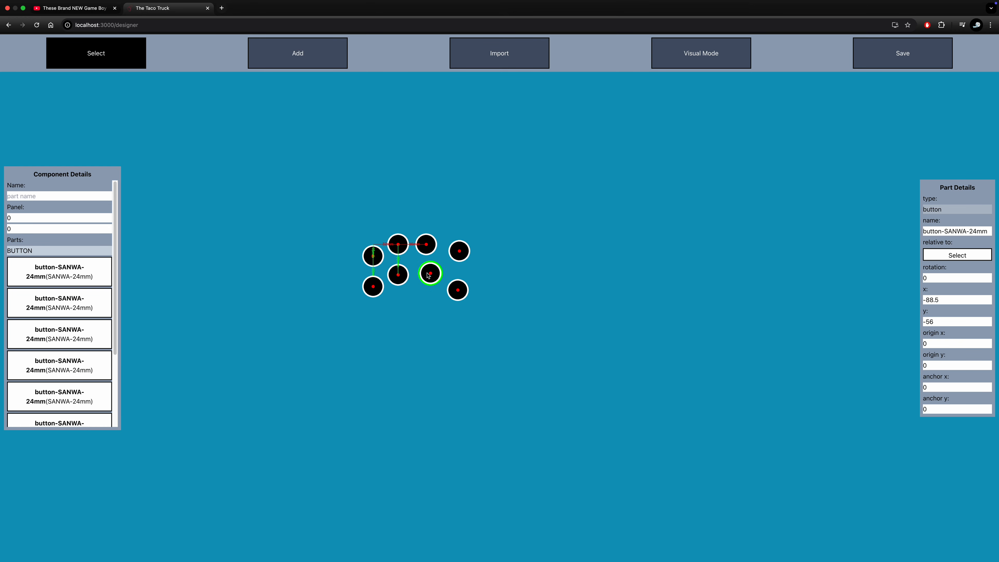
pyautogui.click(942, 258)
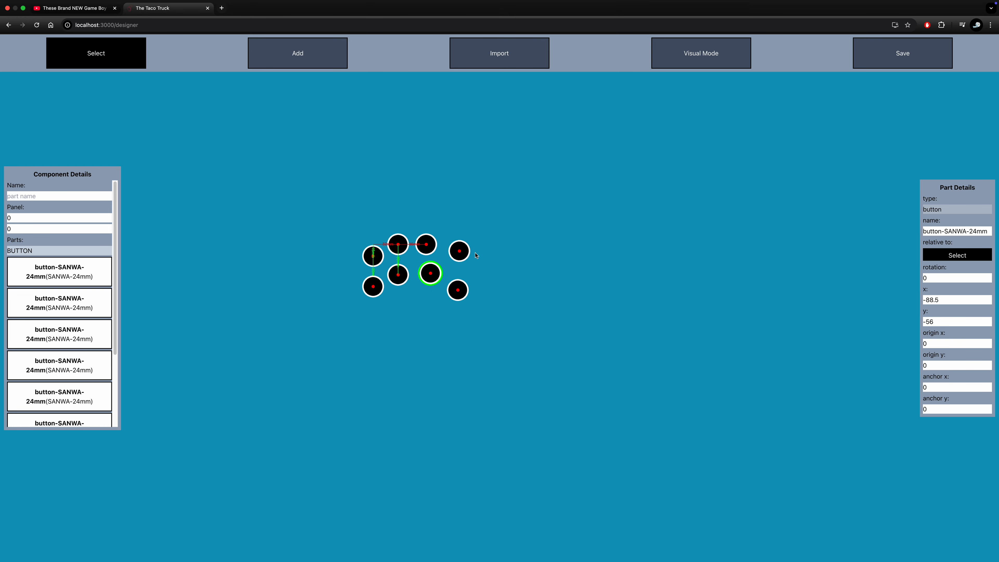
pyautogui.click(428, 249)
pyautogui.click(932, 300)
pyautogui.hotkey('ctrl', 'a')
pyautogui.write('0')
pyautogui.click(935, 322)
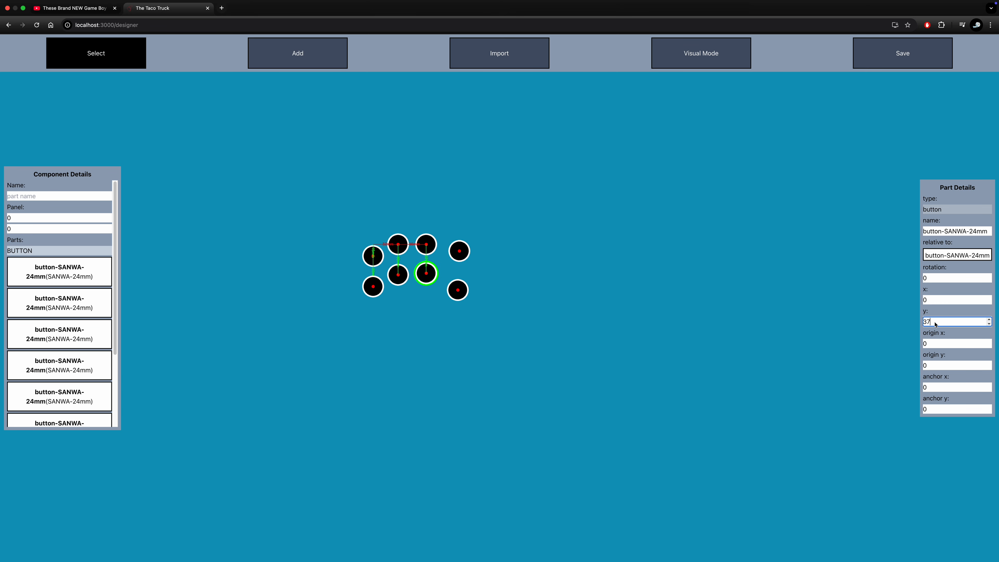
pyautogui.write('6')
# Check the second lower-row button's y offset and set the third lower-row button's y offset to 39
pyautogui.click(402, 279)
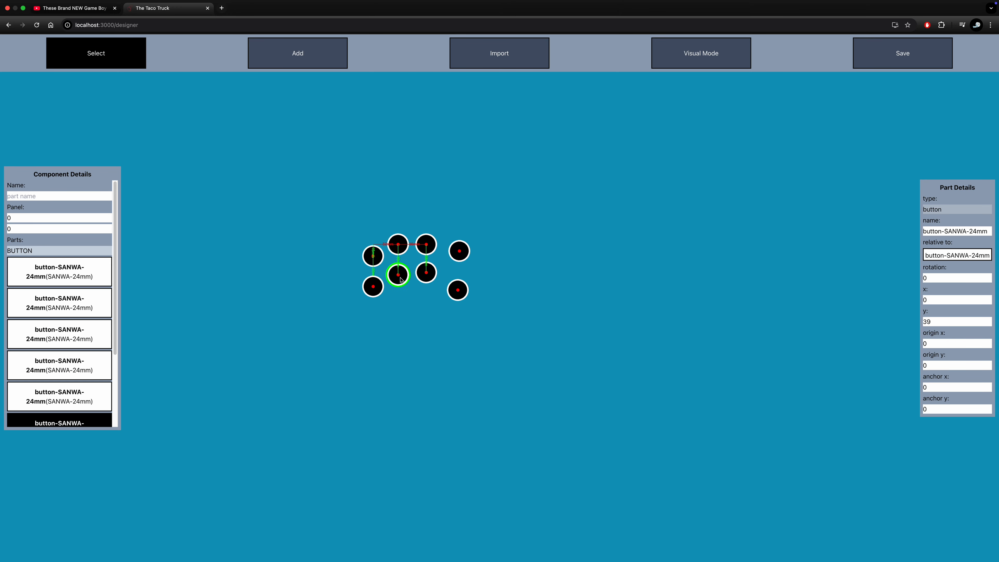
pyautogui.click(425, 278)
pyautogui.doubleClick(935, 325)
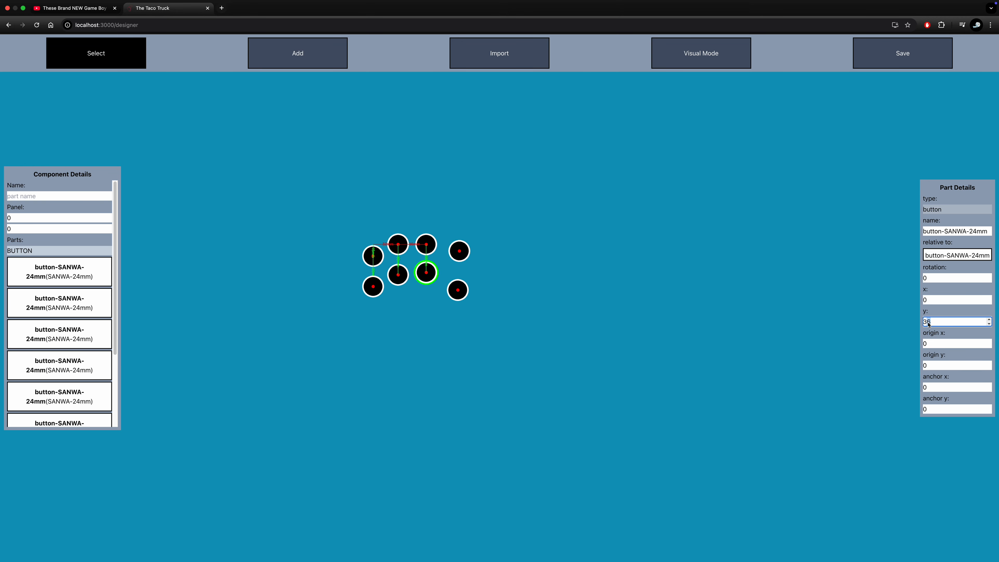
pyautogui.write('39')
# Make the fourth upper-row button relative to the third upper-row button, with x offset 39 and y offset 10
pyautogui.click(461, 254)
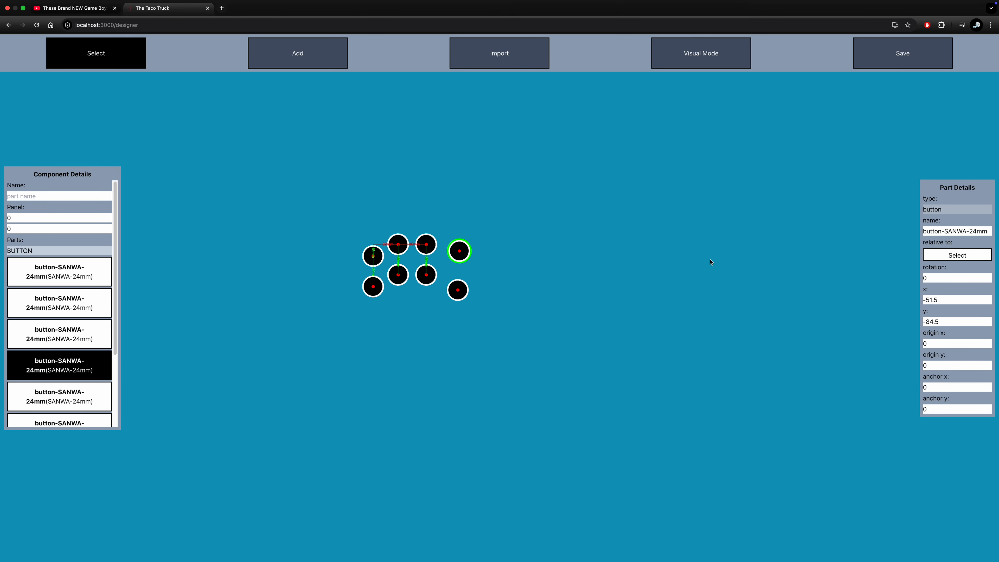
pyautogui.click(970, 258)
pyautogui.click(430, 252)
pyautogui.doubleClick(943, 301)
pyautogui.write('39')
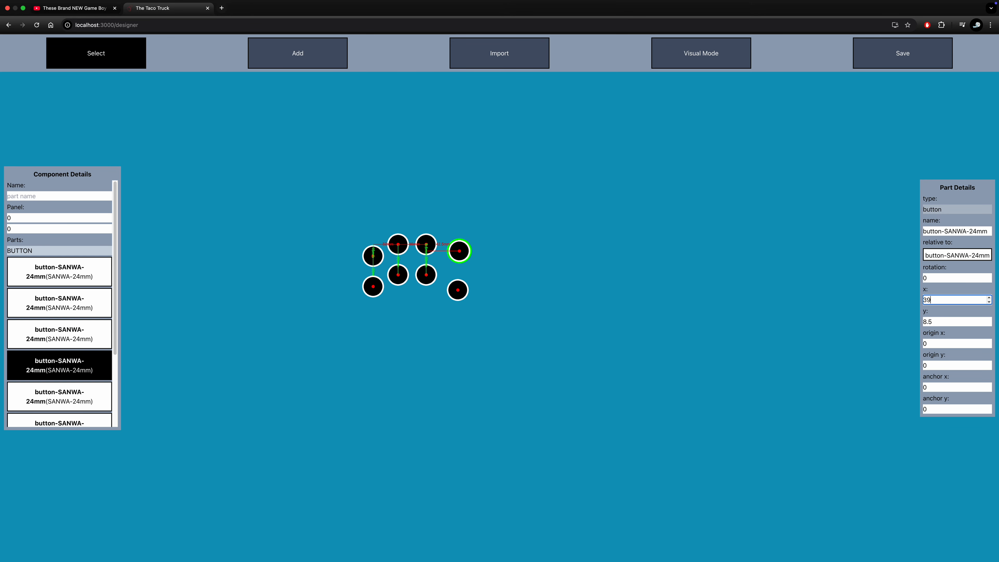
pyautogui.click(938, 323)
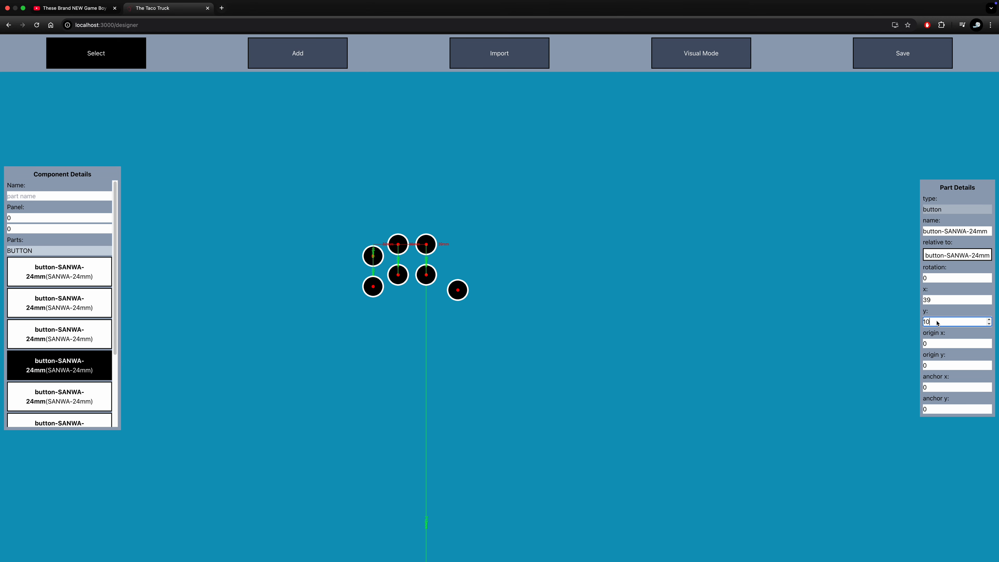
# Make the fourth lower-row button relative to the button above it, with x offset 0 and y offset 39
pyautogui.click(459, 288)
pyautogui.click(946, 260)
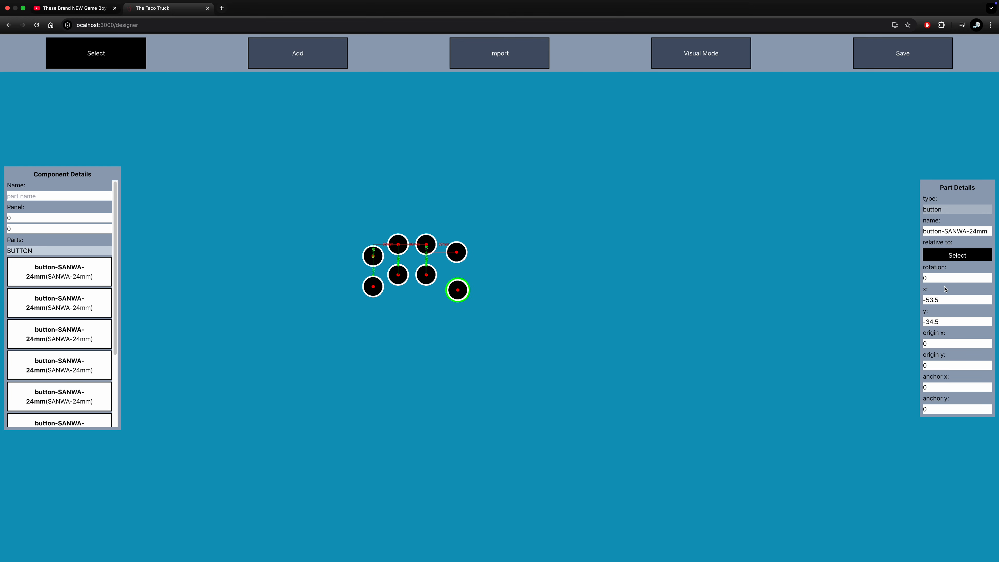
pyautogui.click(942, 301)
pyautogui.press('super+a')
pyautogui.write('0')
pyautogui.click(945, 323)
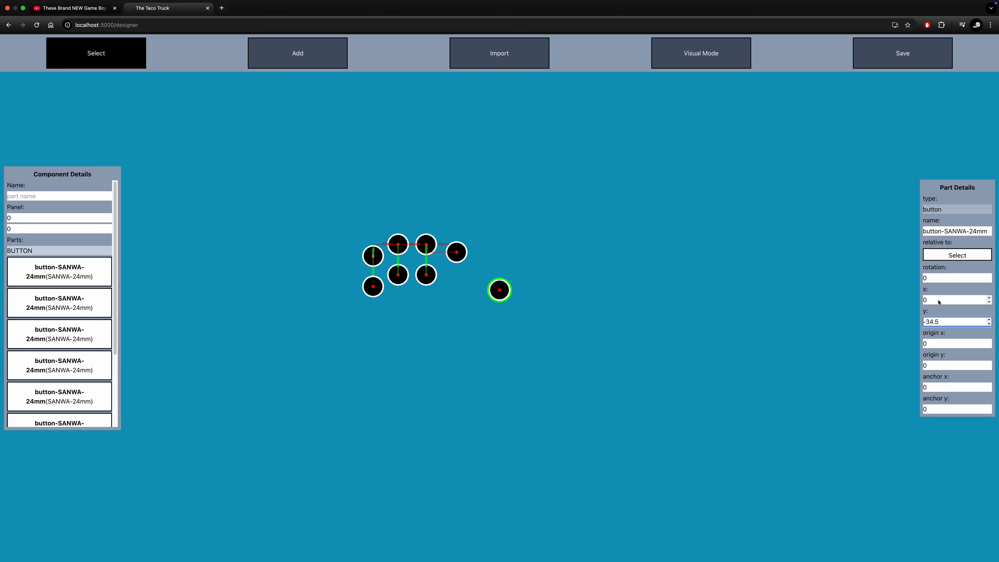
pyautogui.click(957, 255)
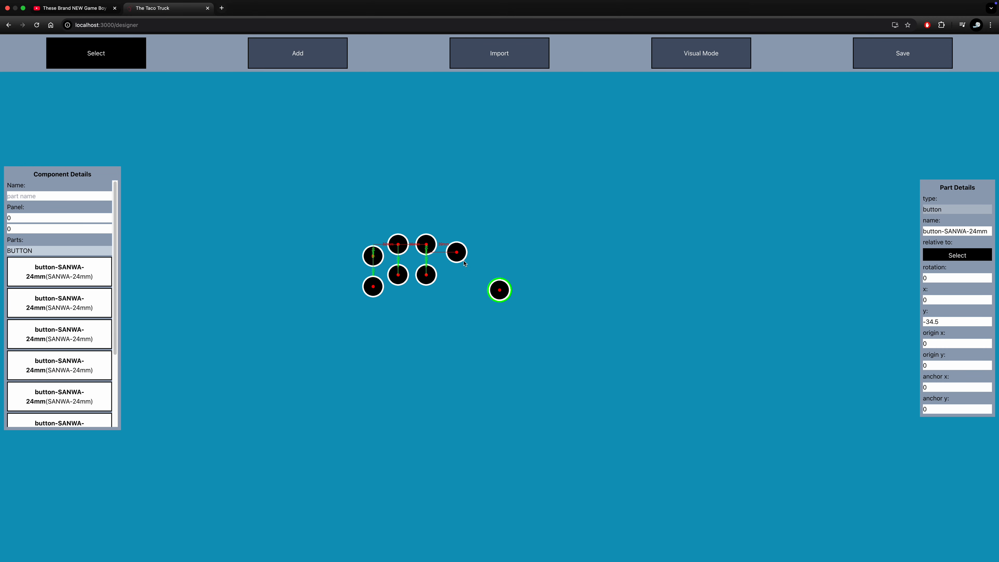
pyautogui.click(456, 253)
pyautogui.doubleClick(947, 303)
pyautogui.write('0')
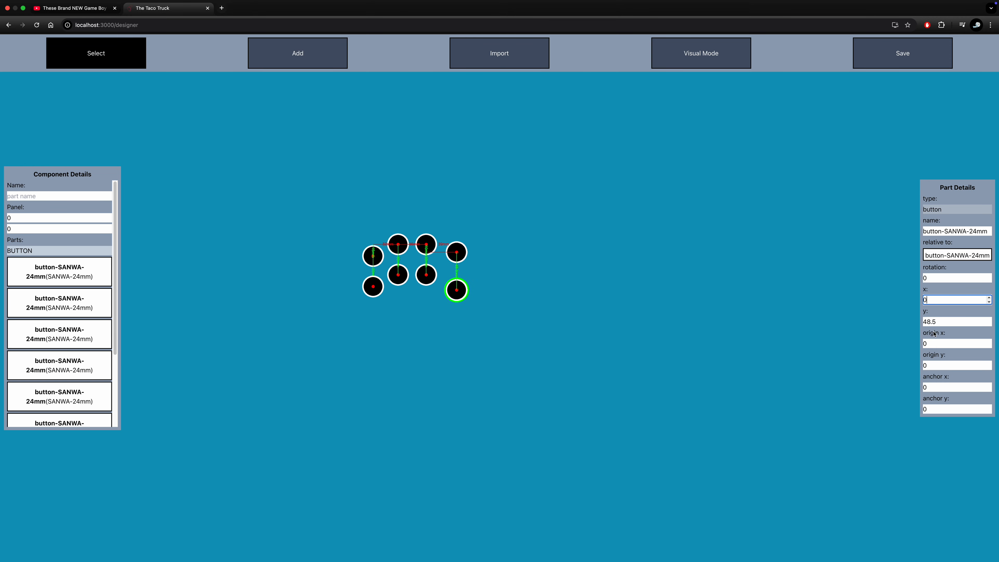
pyautogui.click(942, 322)
pyautogui.doubleClick(942, 321)
pyautogui.write('39')
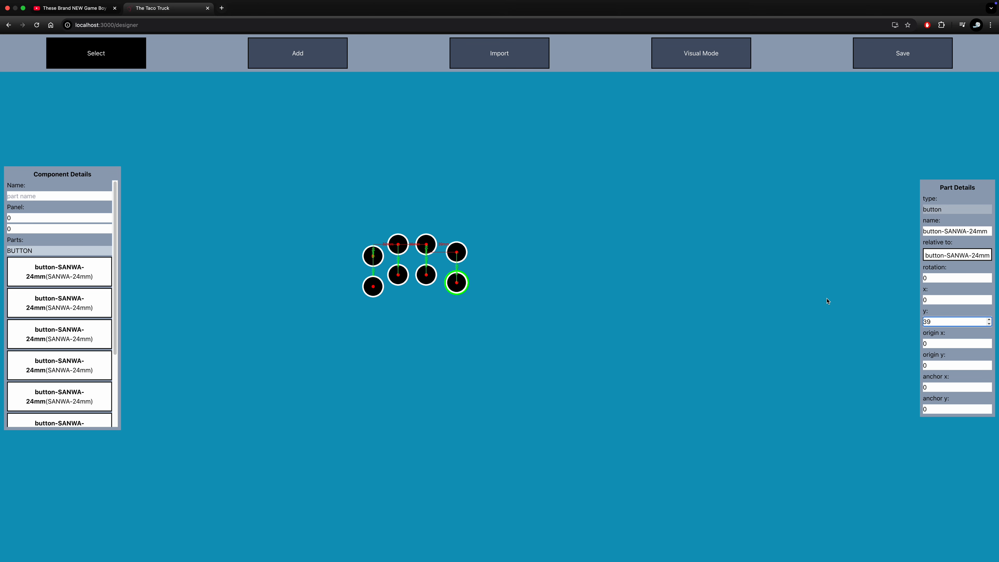
# Save the eight-button layout as a custom component named Door Donkey
pyautogui.click(905, 59)
pyautogui.click(502, 321)
pyautogui.click(486, 301)
pyautogui.doubleClick(479, 289)
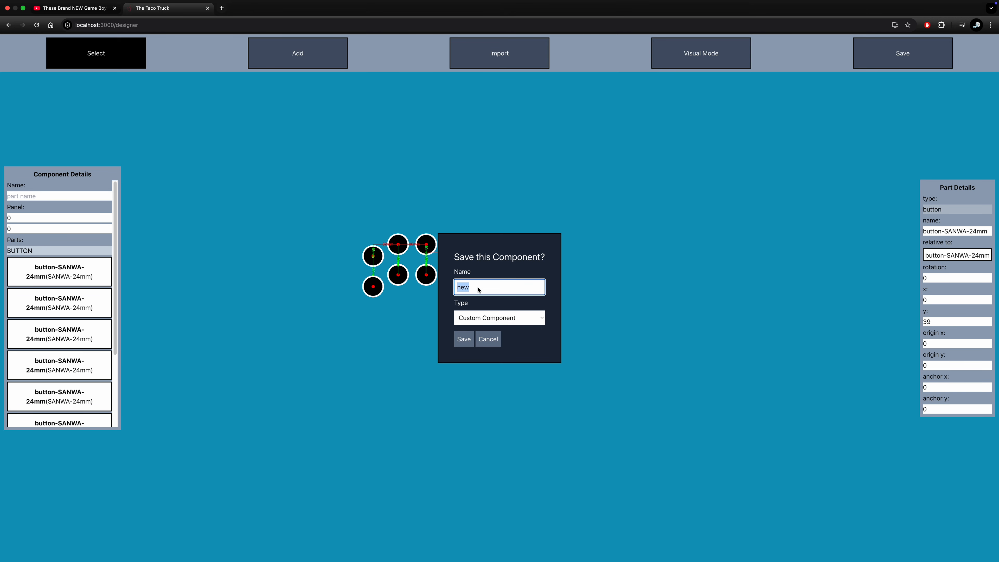
pyautogui.write('Door Donkey')
pyautogui.click(464, 340)
# Go to the component manager and open the CG-new panel design for editing
pyautogui.click(8, 25)
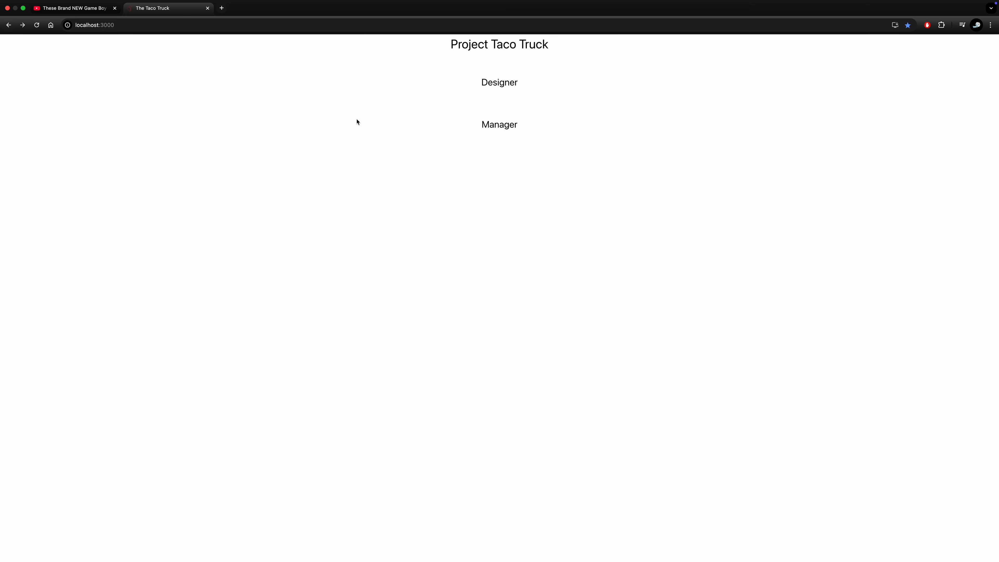
pyautogui.click(500, 86)
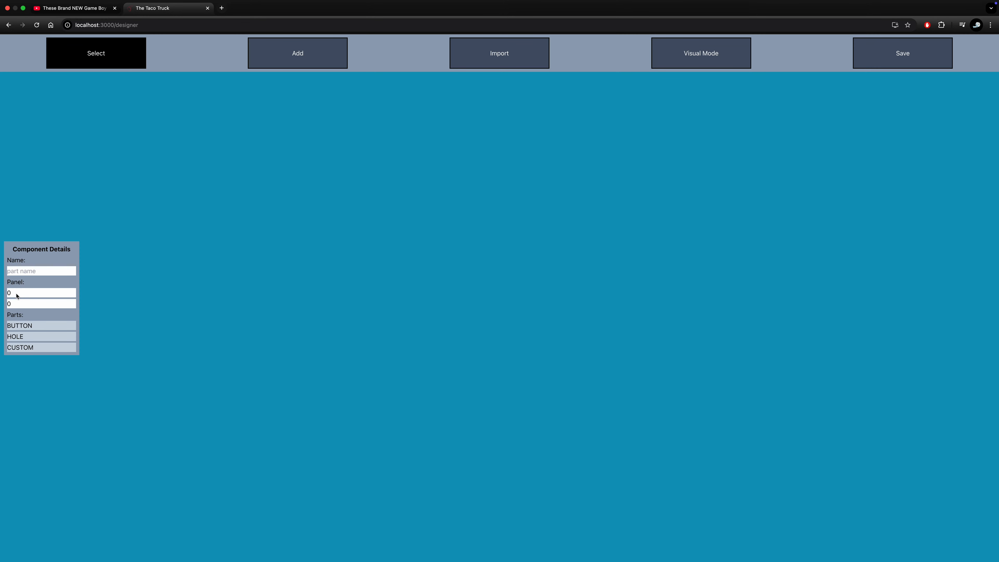
pyautogui.click(9, 24)
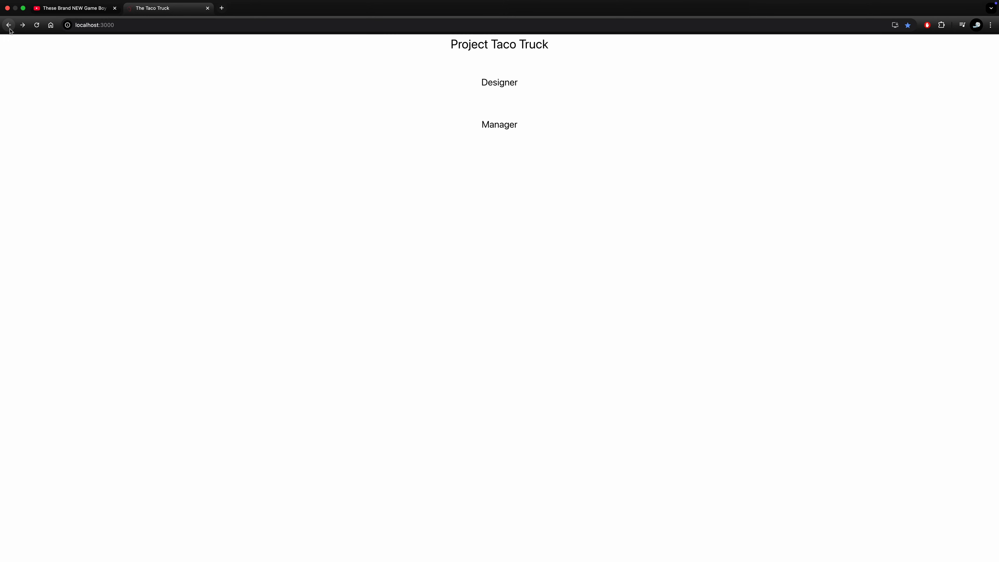
pyautogui.click(485, 121)
pyautogui.scroll(-3, 499, 370)
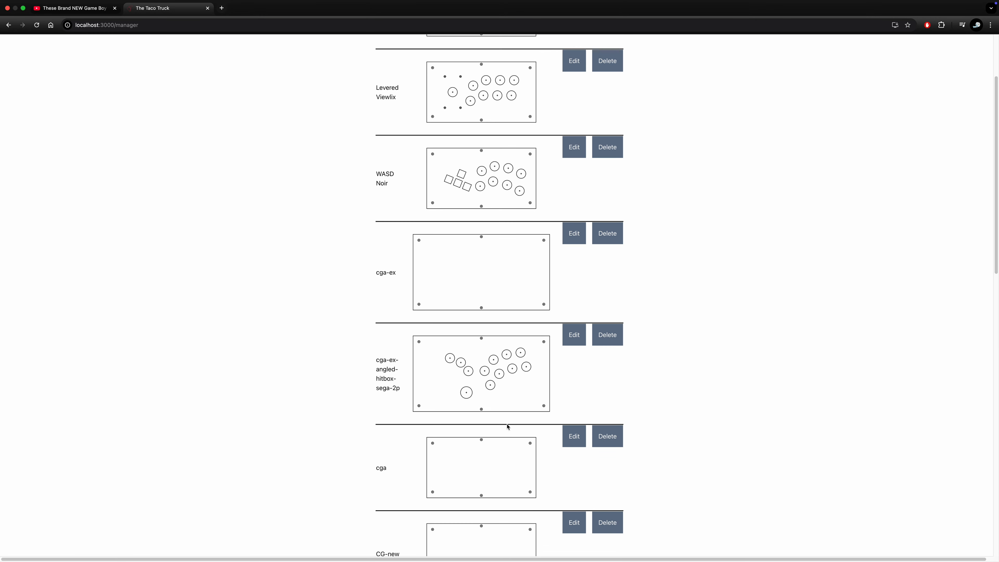
pyautogui.scroll(-5, 517, 388)
pyautogui.click(574, 354)
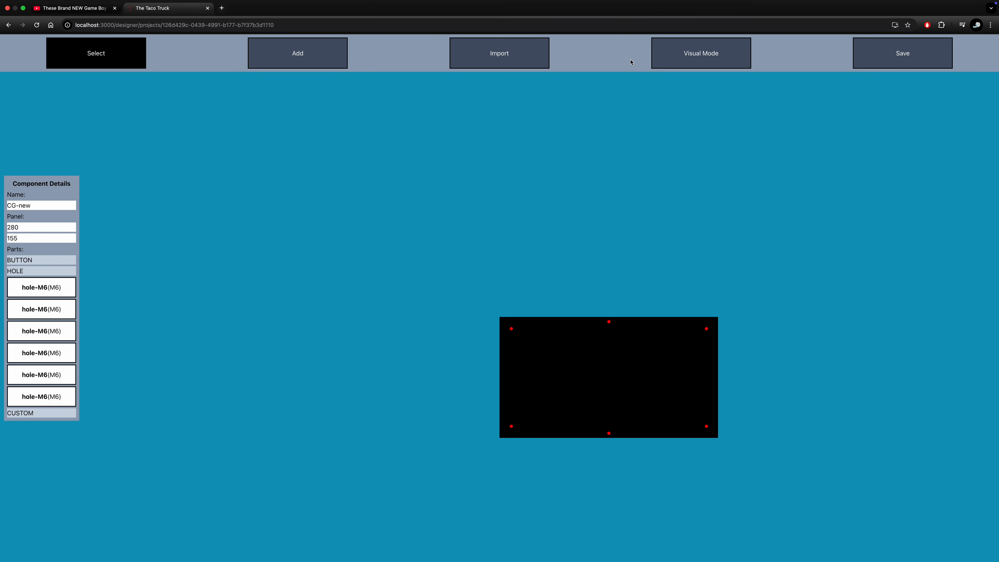
# Import the Door Donkey component and move it onto the panel's right half, at about x 139, y 31
pyautogui.click(519, 58)
pyautogui.scroll(-3, 487, 302)
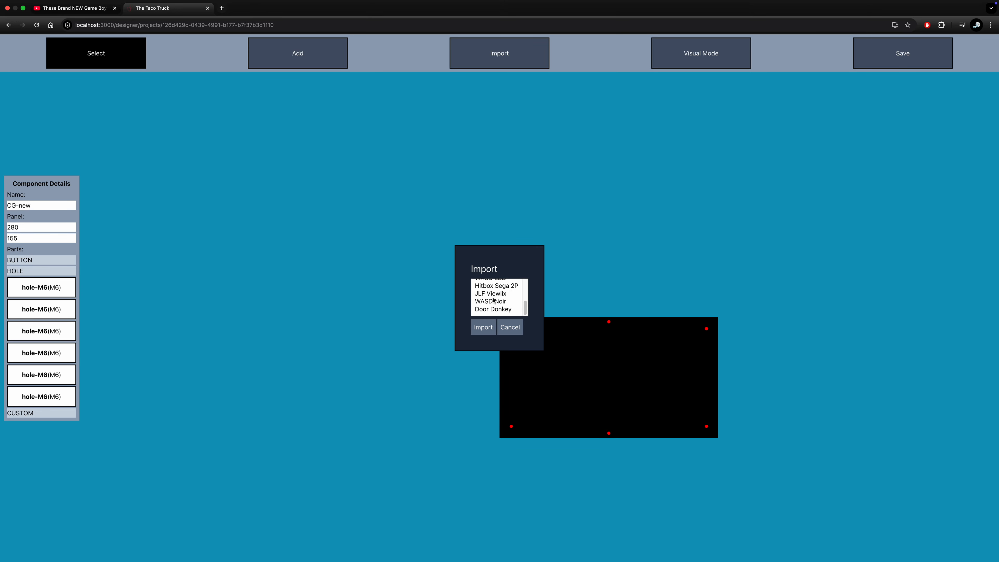
pyautogui.click(488, 309)
pyautogui.click(488, 329)
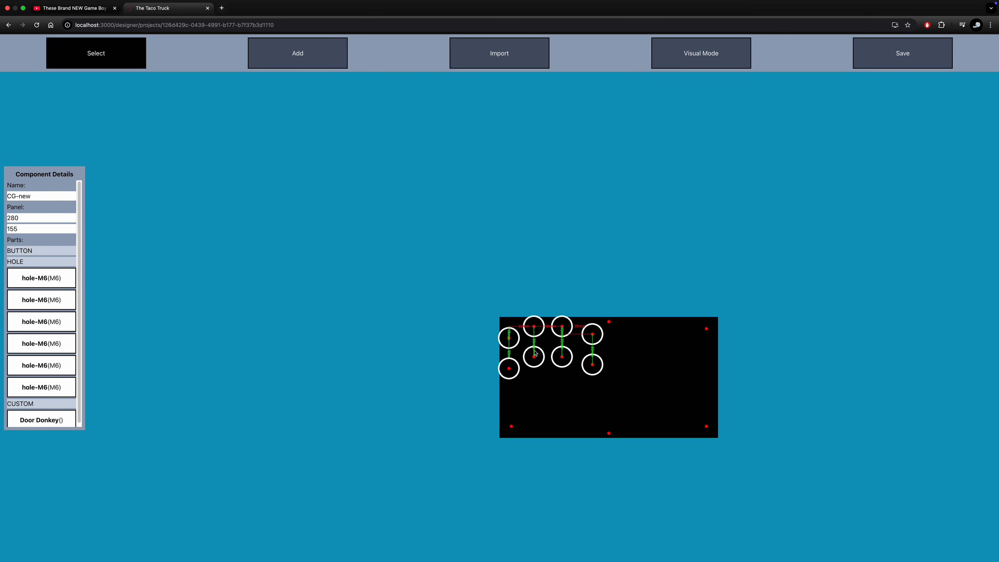
pyautogui.click(534, 360)
pyautogui.moveTo(558, 361); pyautogui.dragTo(616, 355)
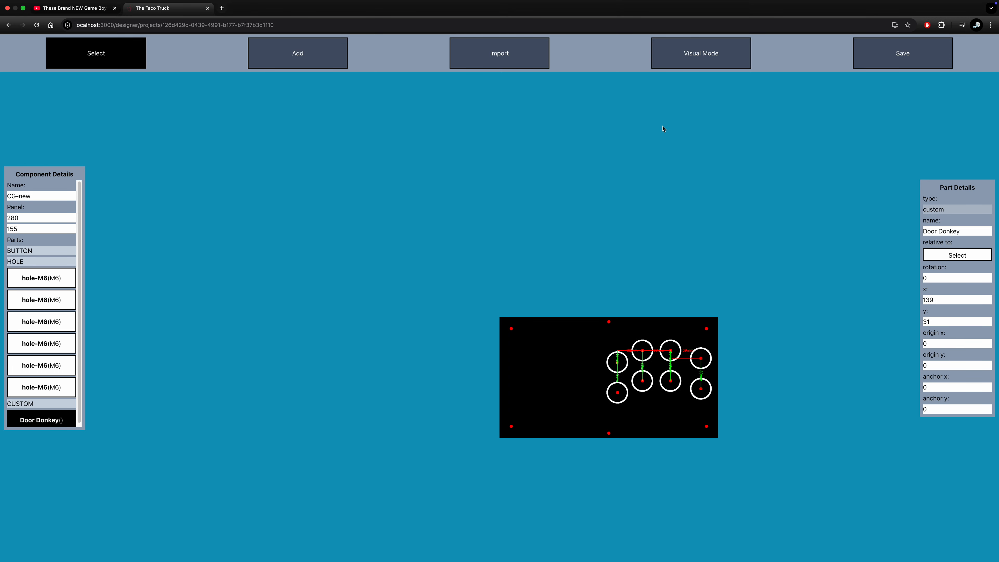
# Import the Hitbox LBB component and move it within the panel's left half, to about x 26, y 39
pyautogui.click(489, 56)
pyautogui.click(491, 290)
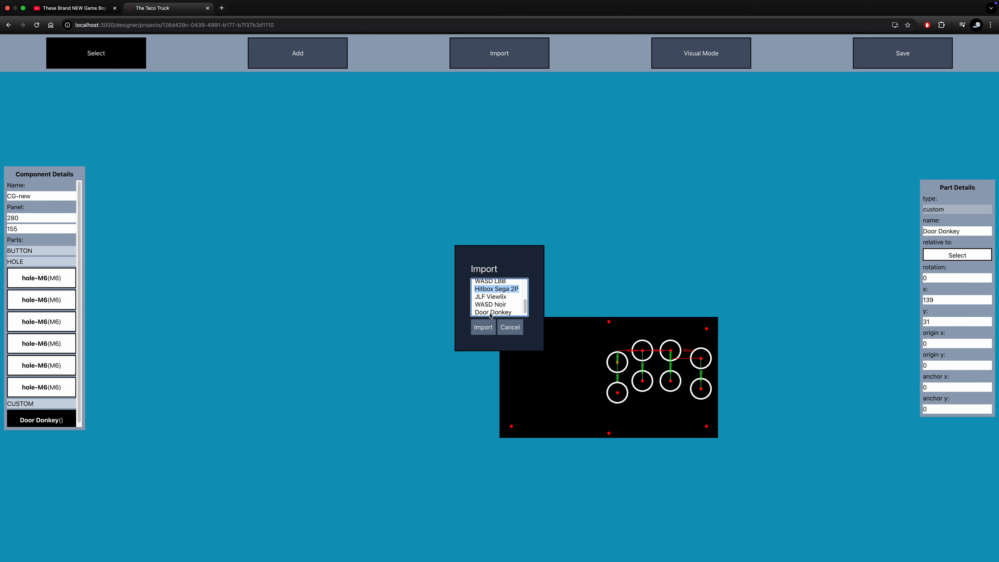
pyautogui.scroll(5, 492, 307)
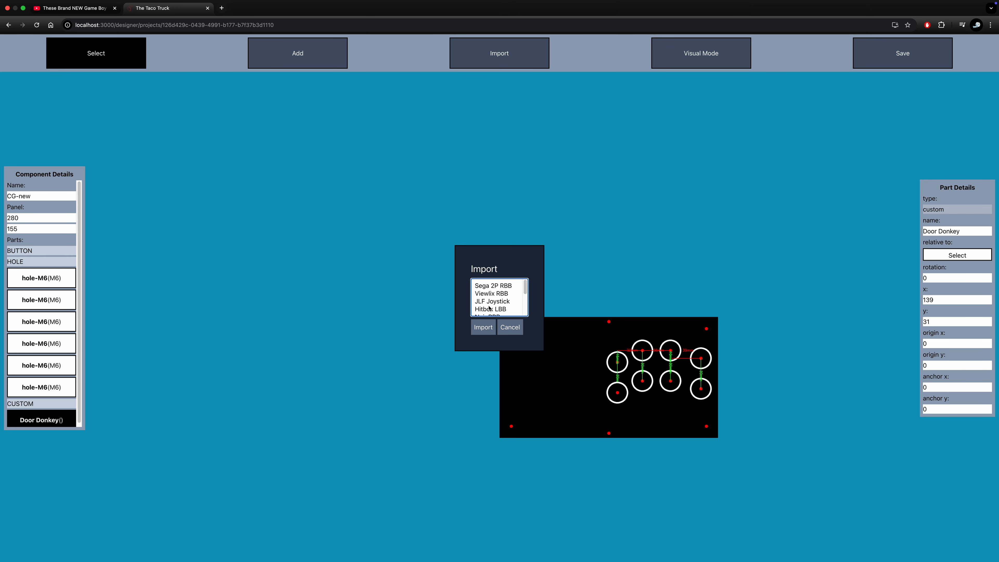
pyautogui.click(490, 310)
pyautogui.click(490, 328)
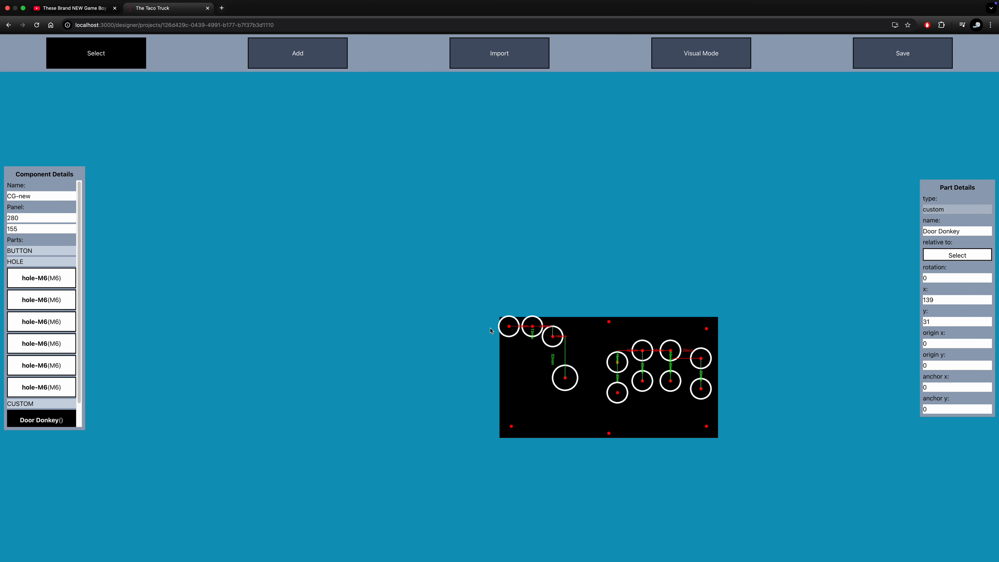
pyautogui.click(529, 330)
pyautogui.moveTo(529, 329); pyautogui.dragTo(541, 345)
# Reposition the Door Donkey button group on the panel to about x 128, y 20
pyautogui.click(618, 365)
pyautogui.moveTo(618, 365); pyautogui.dragTo(572, 369)
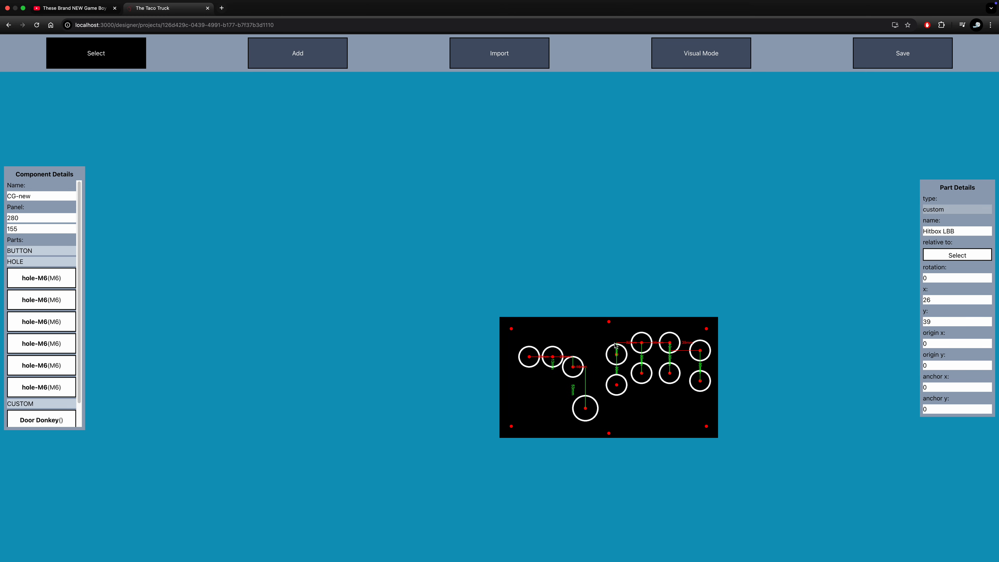
pyautogui.click(616, 357)
pyautogui.moveTo(613, 357); pyautogui.dragTo(614, 357)
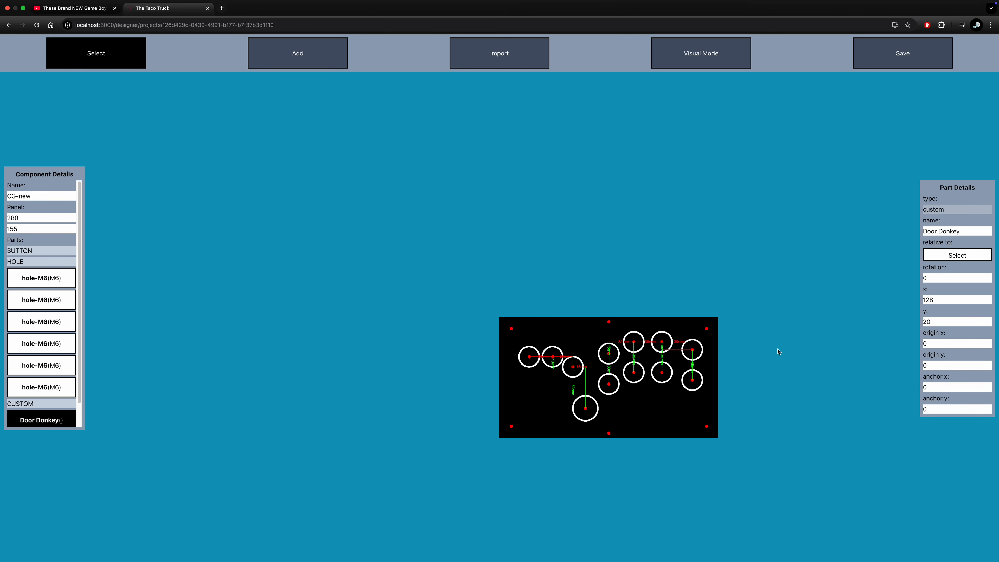
# Save the layout as a panel design named CG Hit Box Door Donkey
pyautogui.click(914, 55)
pyautogui.doubleClick(484, 287)
pyautogui.write('Hit Box')
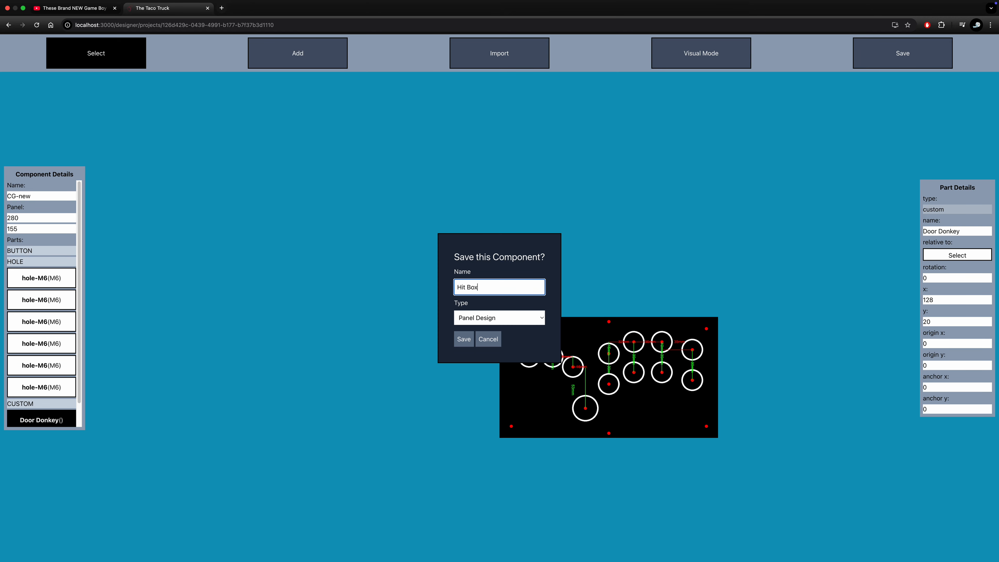
pyautogui.write(' Door Donkey')
pyautogui.write('CG')
pyautogui.click(461, 342)
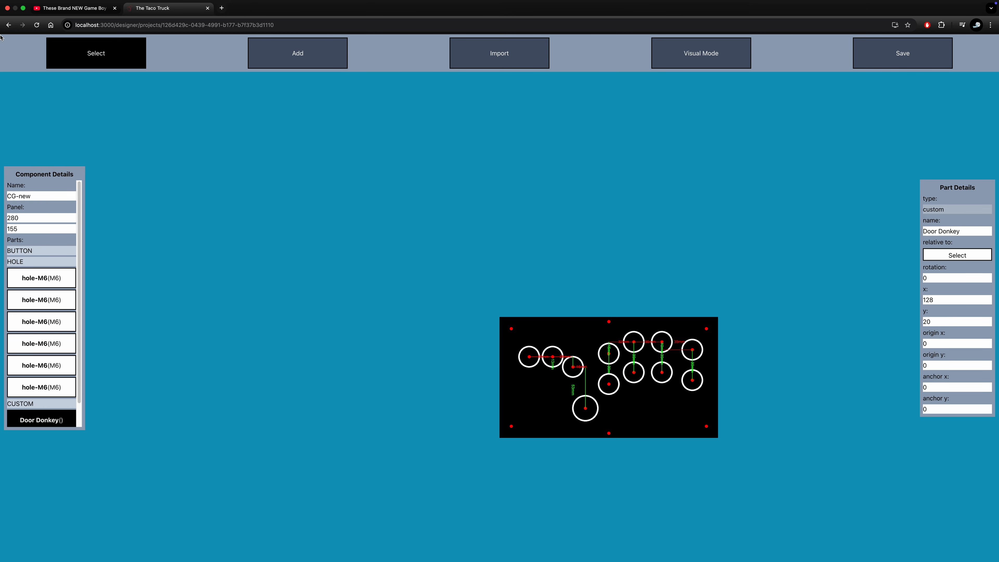
# Return to the component manager and review the saved panel designs and custom parts, including the new Door Donkey entries
pyautogui.click(8, 25)
pyautogui.scroll(-5, 283, 328)
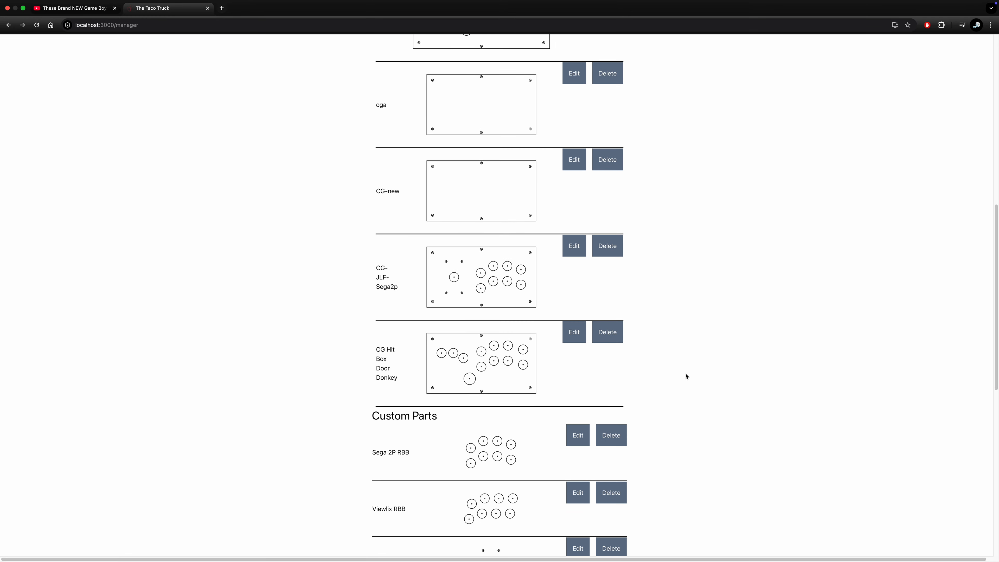
pyautogui.scroll(-2, 686, 375)
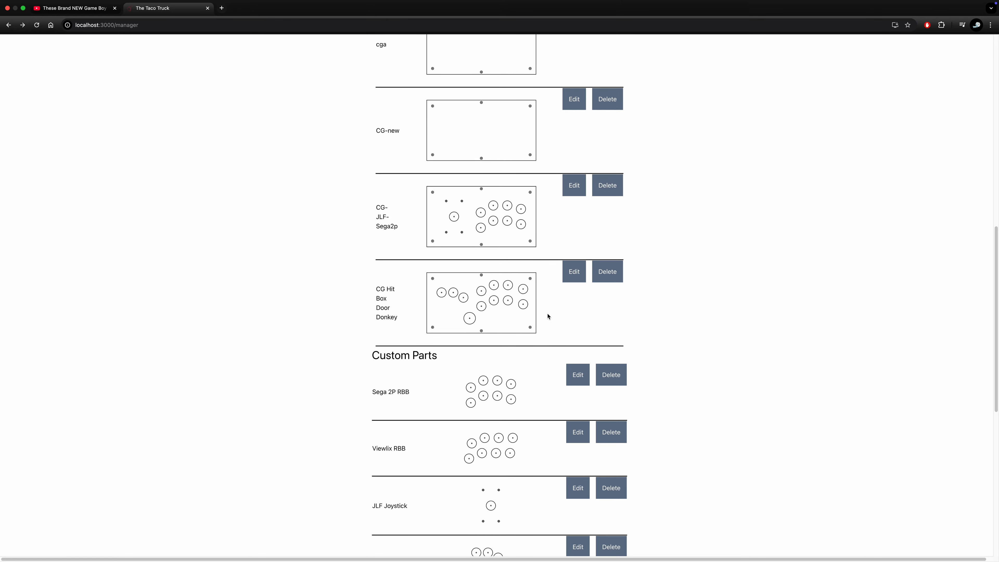
pyautogui.scroll(-10, 737, 374)
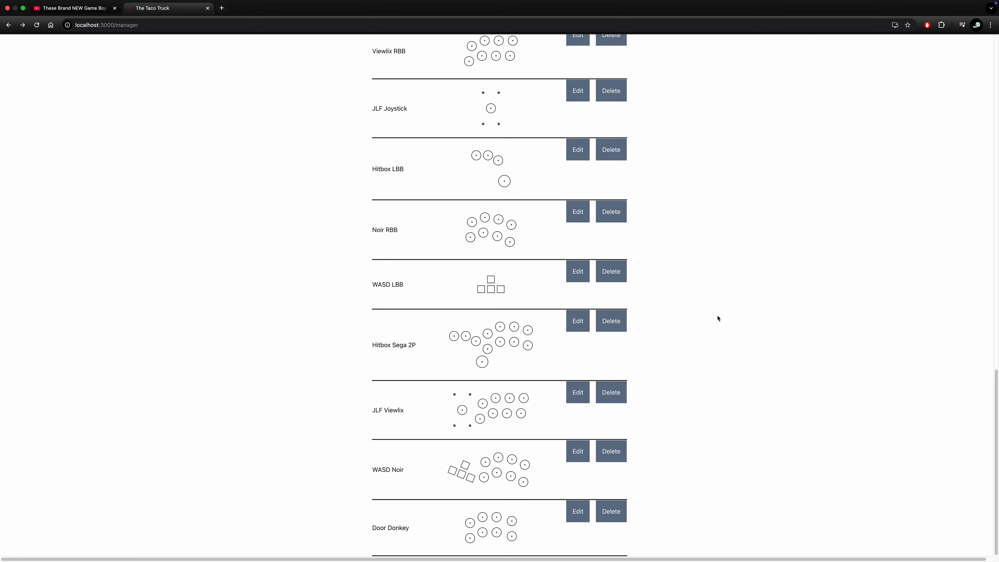
pyautogui.scroll(10, 701, 326)
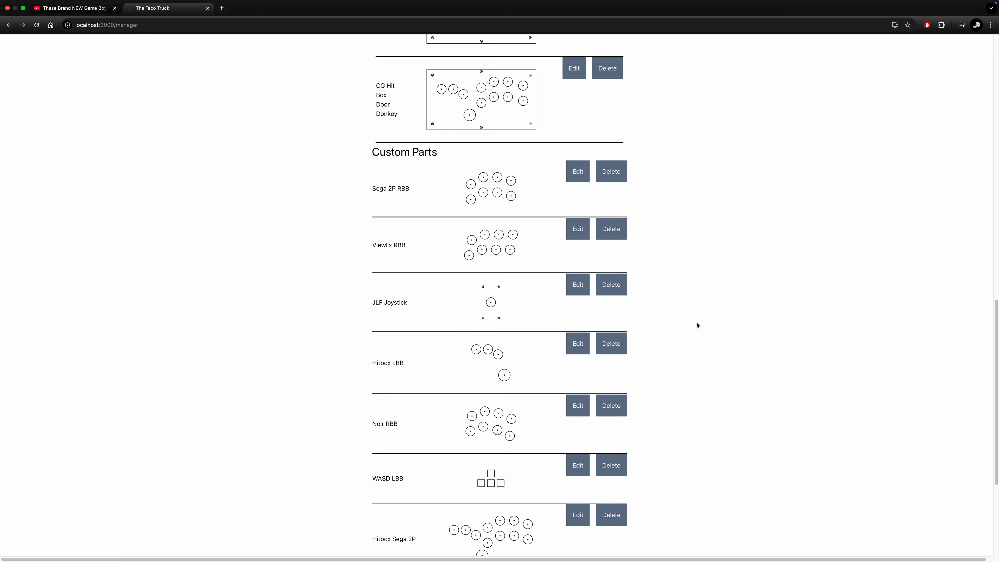
pyautogui.scroll(12, 700, 327)
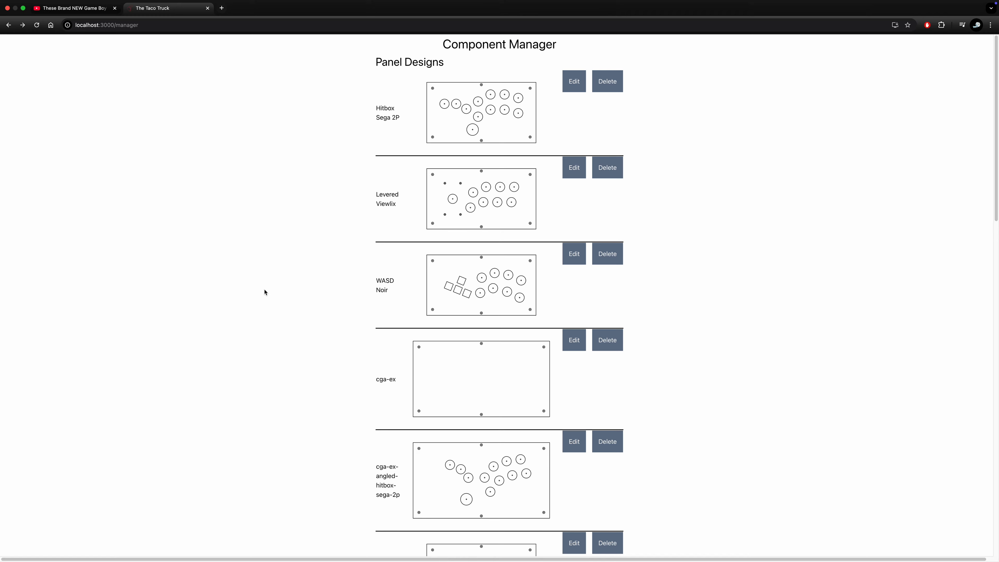
pyautogui.scroll(-15, 273, 346)
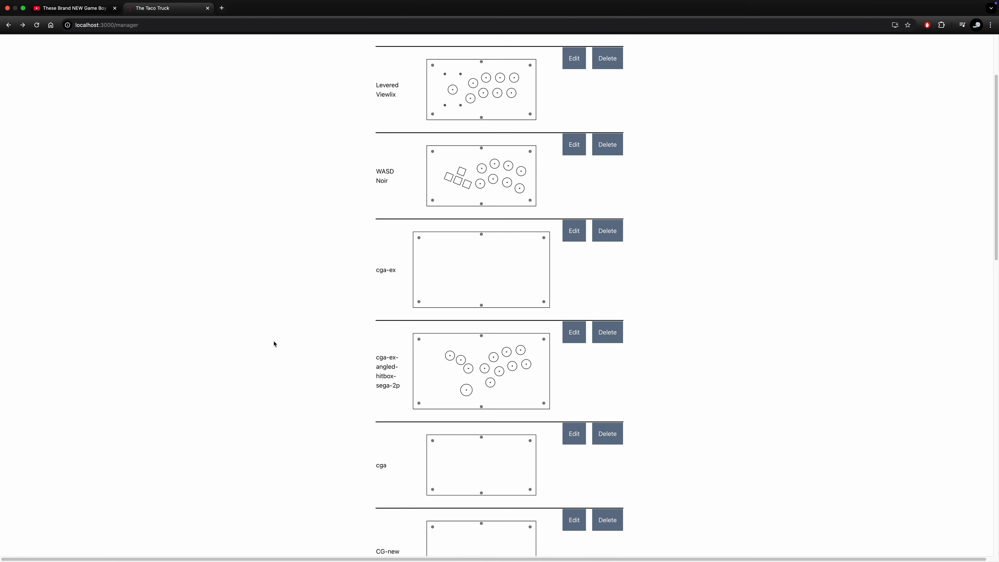
pyautogui.scroll(-3, 281, 342)
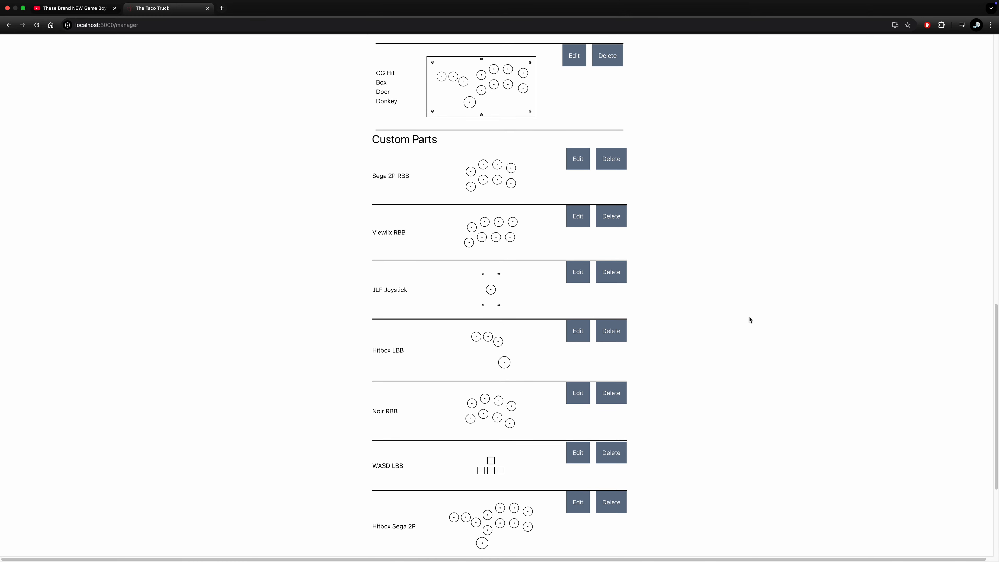
pyautogui.scroll(-5, 750, 318)
pyautogui.scroll(10, 747, 317)
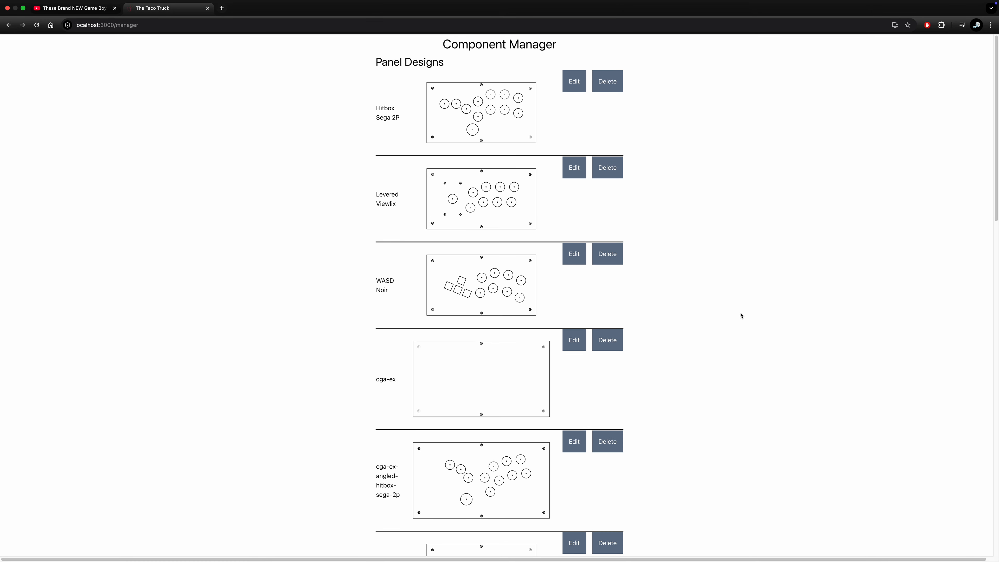
pyautogui.moveTo(775, 3)
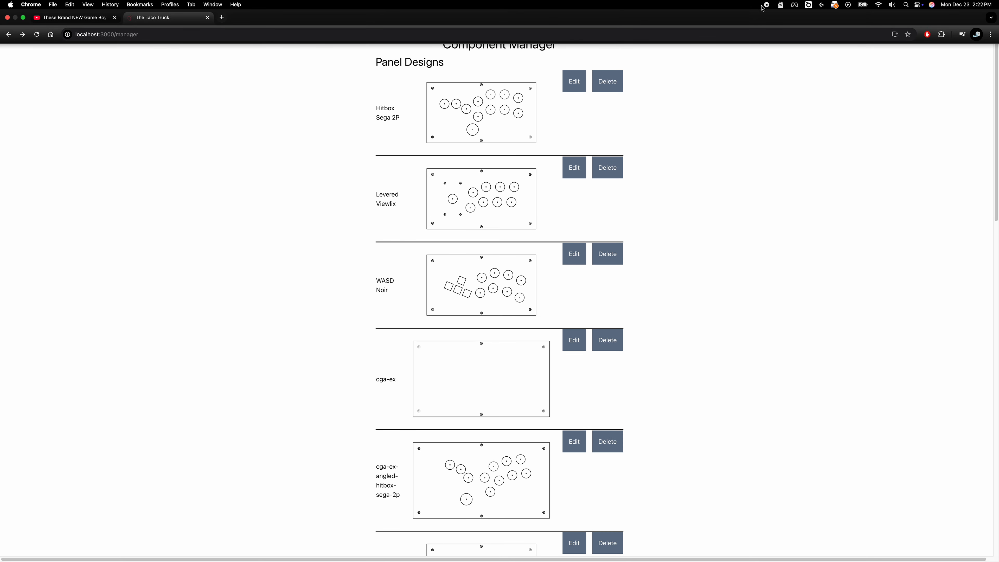